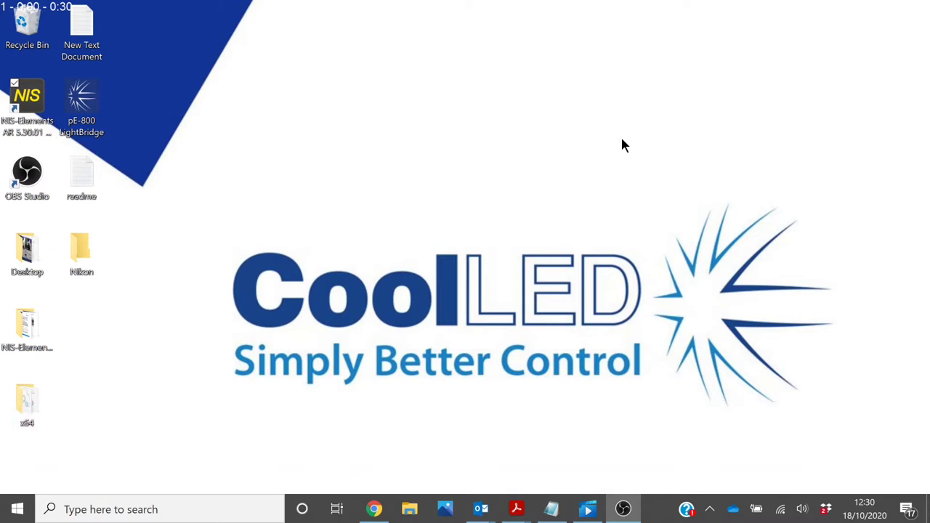
- On CoolLED's Imaging Software page, open Nikon's NIS-Elements summary PDF under Third party imaging software
left_click(374, 509)
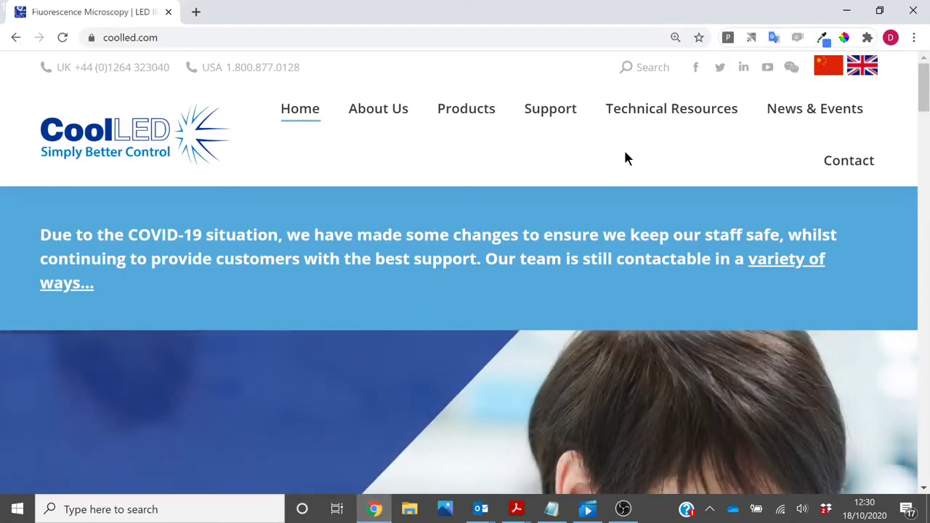
mouse_move(571, 117)
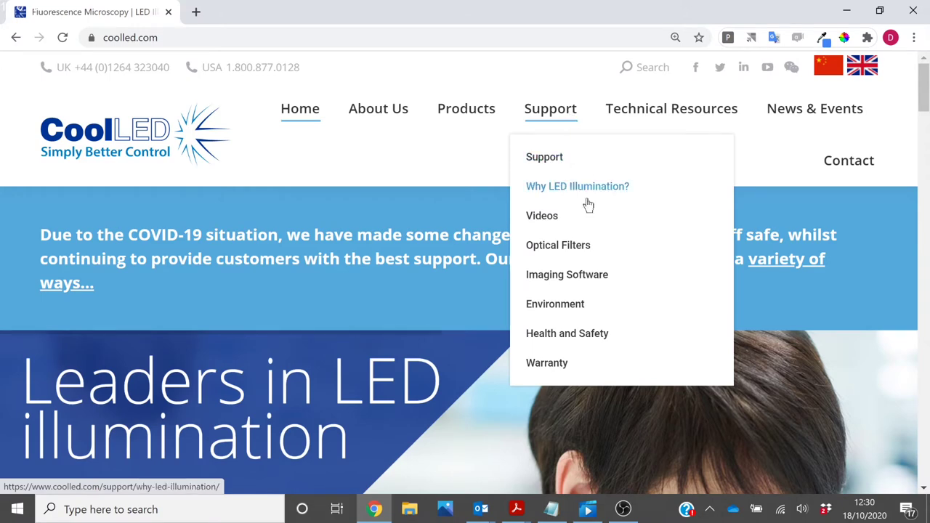
left_click(582, 280)
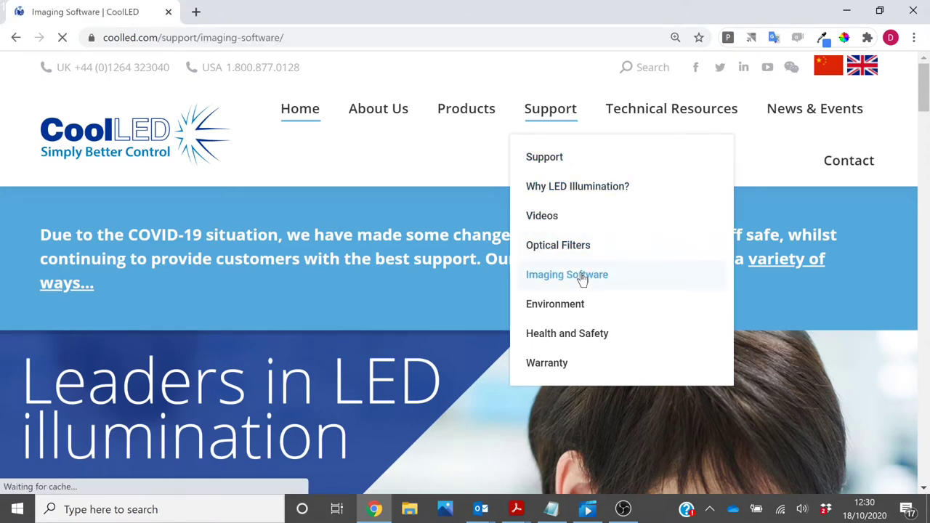
scroll(581, 280, "down", 2)
scroll(582, 280, "down", 4)
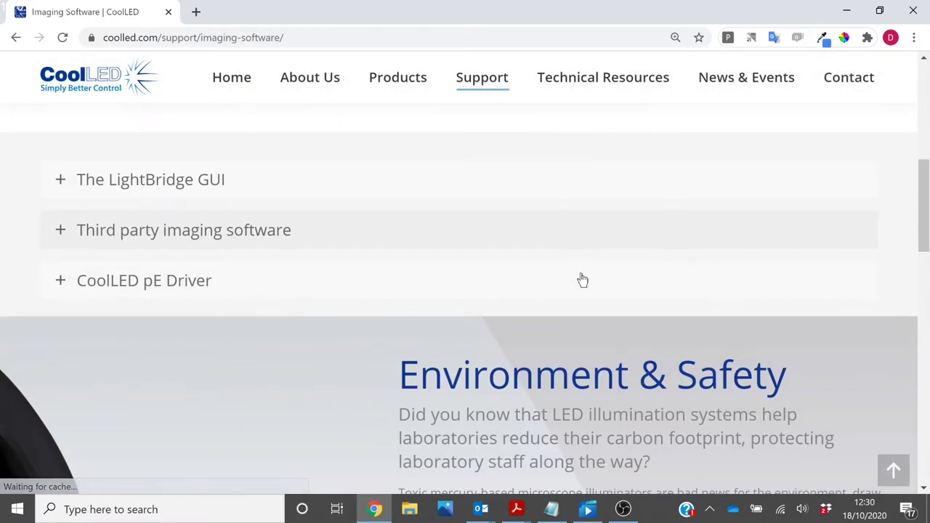
left_click(287, 244)
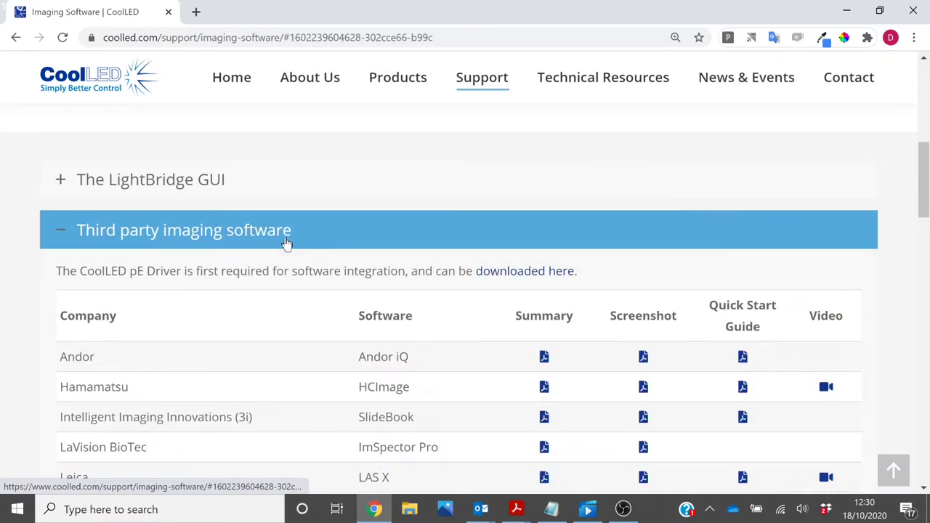
scroll(488, 304, "down", 1)
scroll(489, 304, "down", 2)
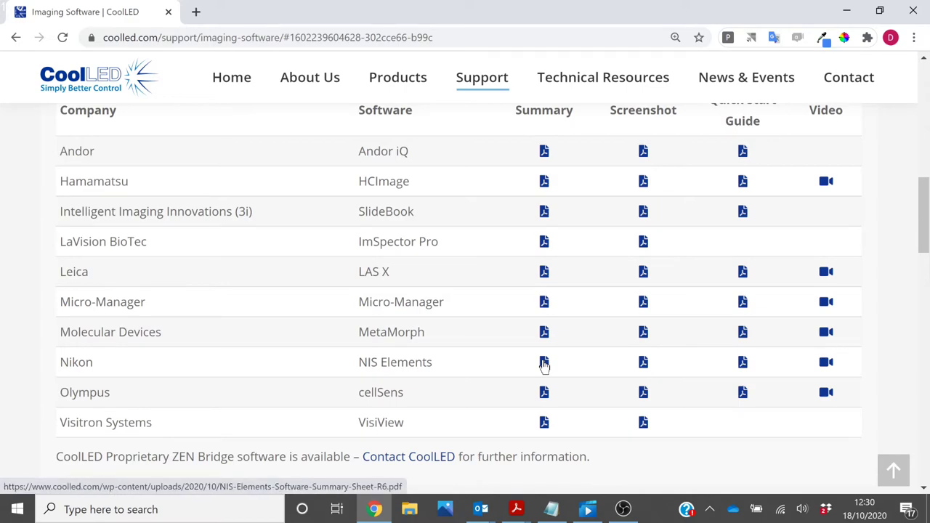
left_click(545, 364)
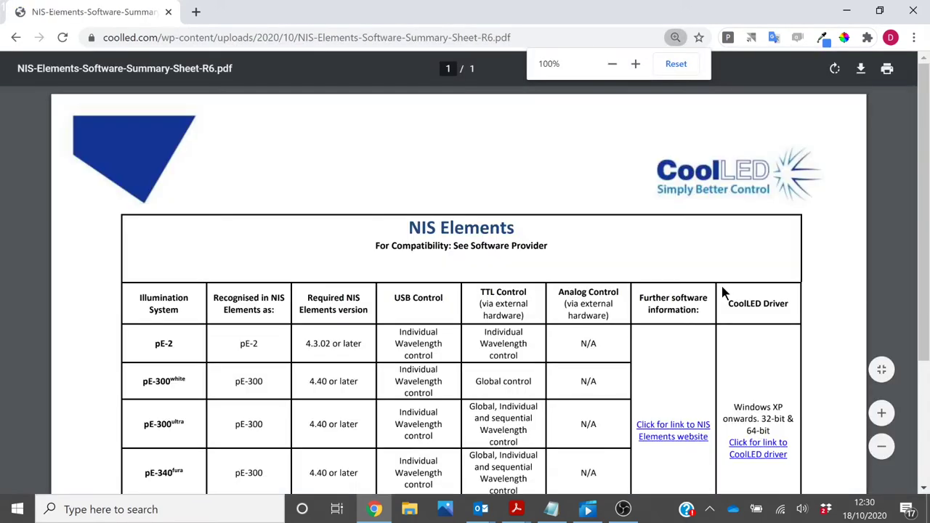
- Download the NIS pE-800 Patch zip and show it in its Downloads folder
scroll(723, 292, "down", 2)
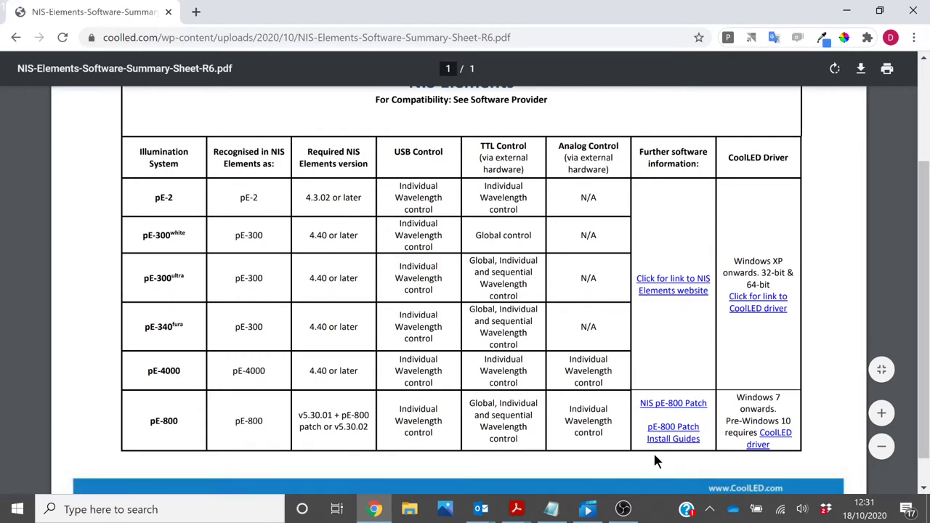
left_click(662, 405)
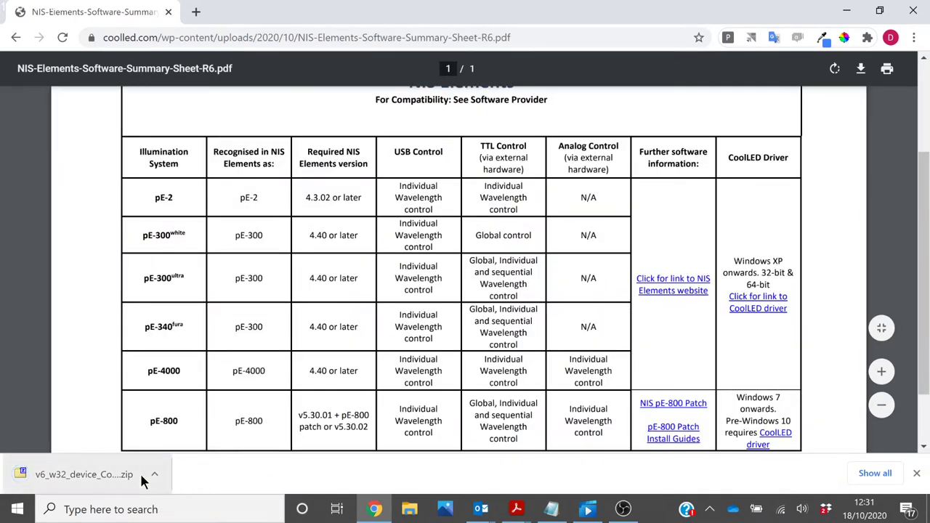
left_click(155, 477)
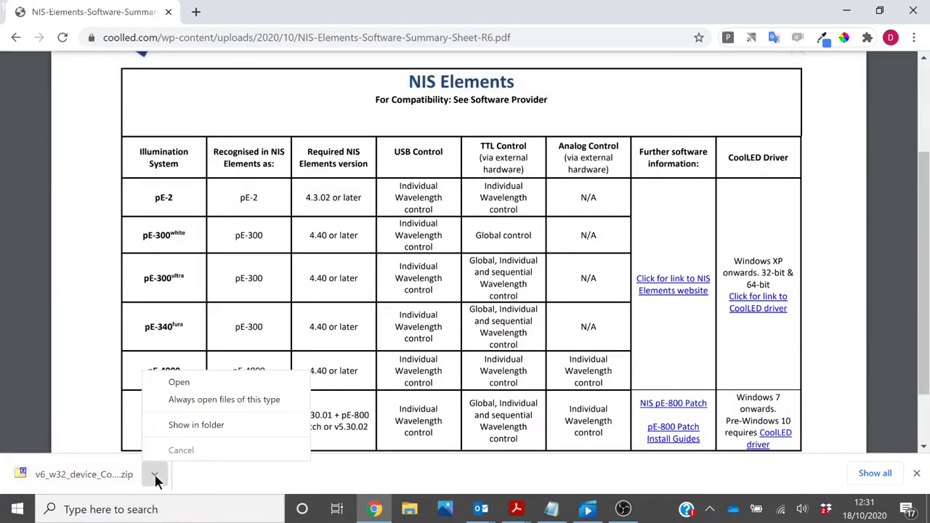
left_click(192, 425)
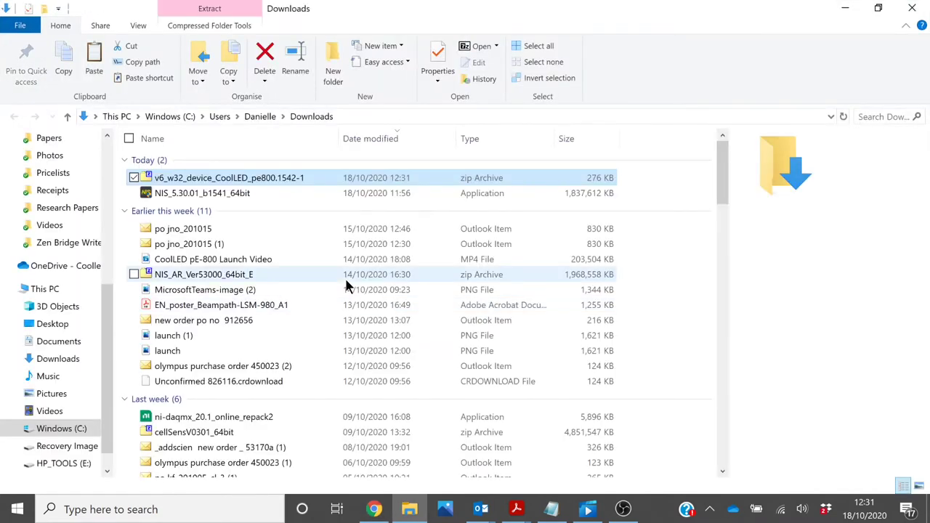
- Extract the patch zip's x64 folder and readme.txt into Desktop\Nikon with 7-Zip
double_click(241, 180)
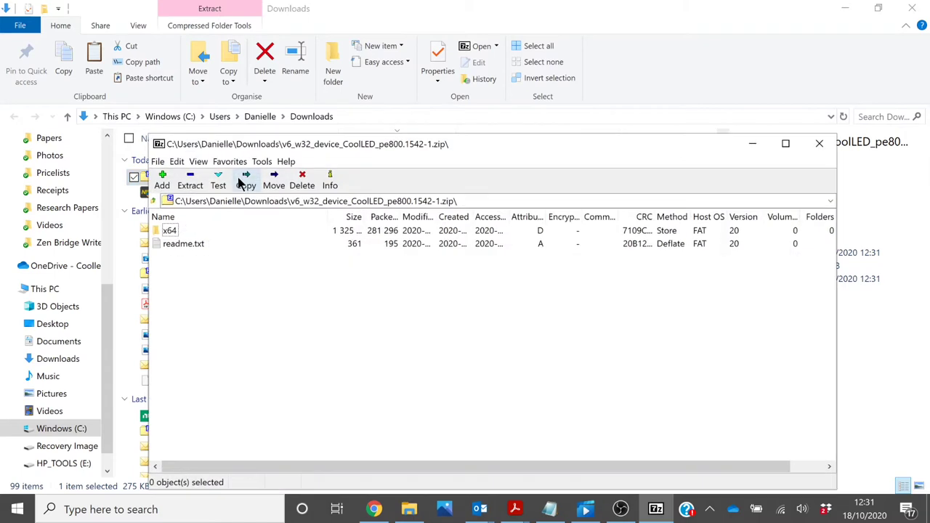
left_click(191, 182)
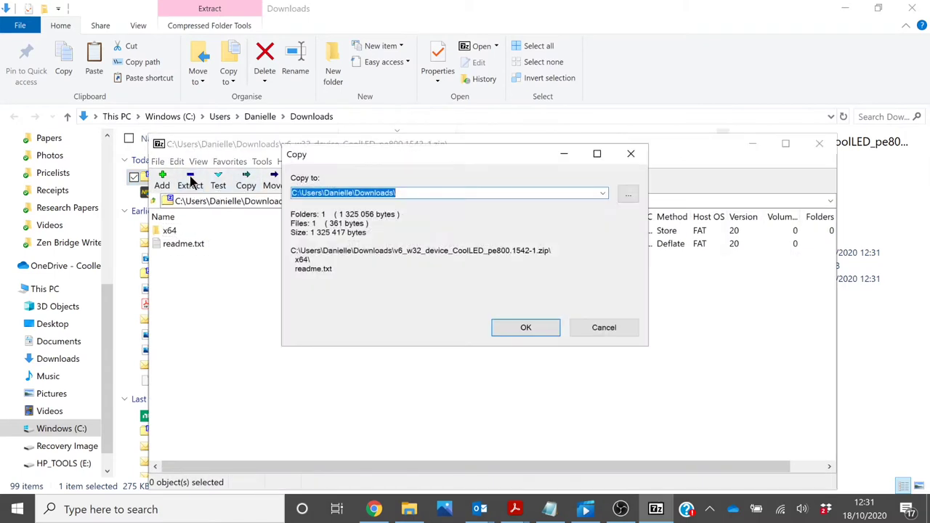
left_click(628, 194)
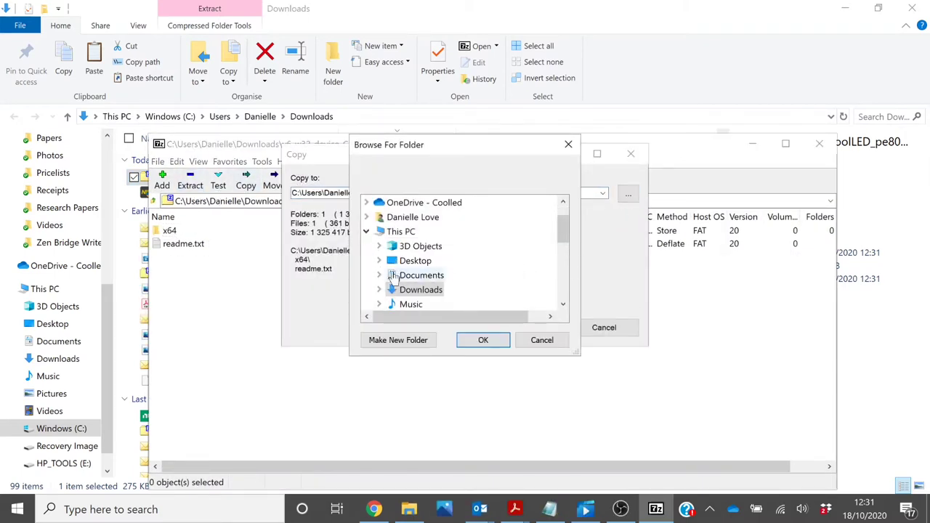
left_click(378, 260)
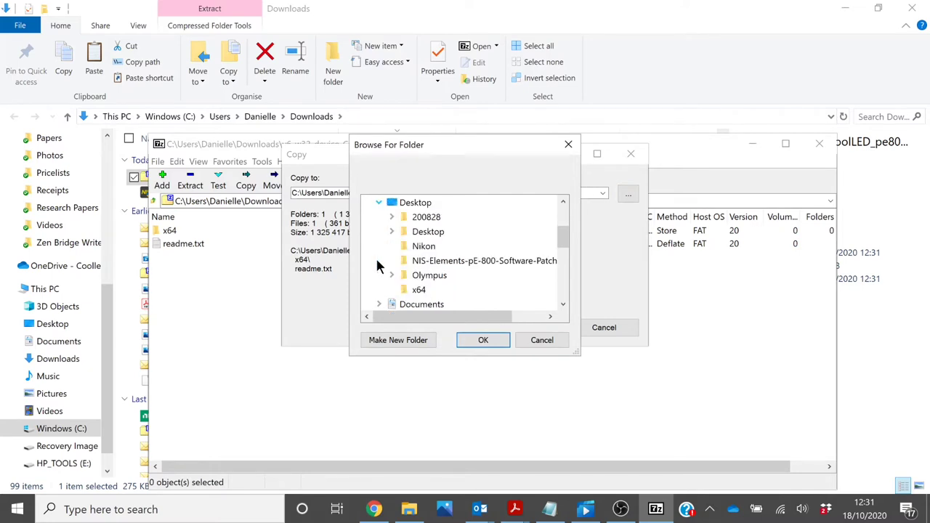
left_click(425, 247)
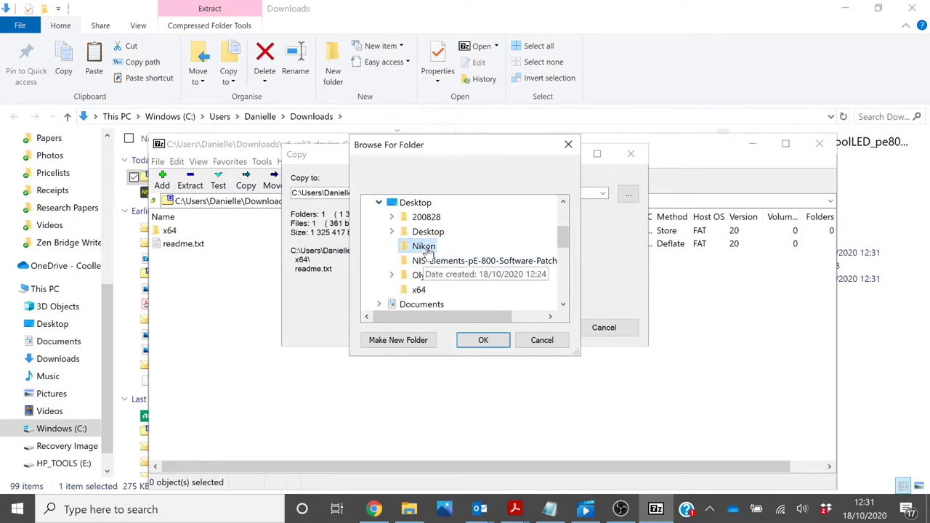
left_click(483, 342)
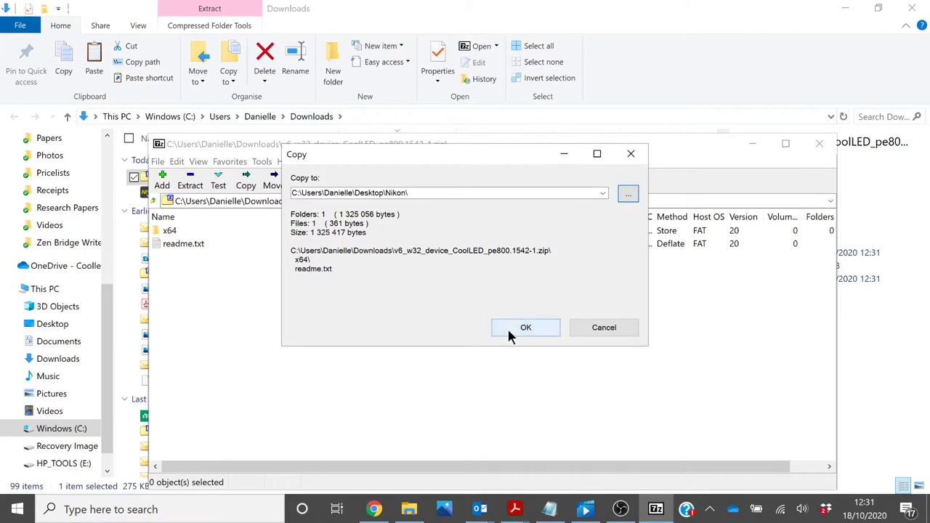
left_click(508, 327)
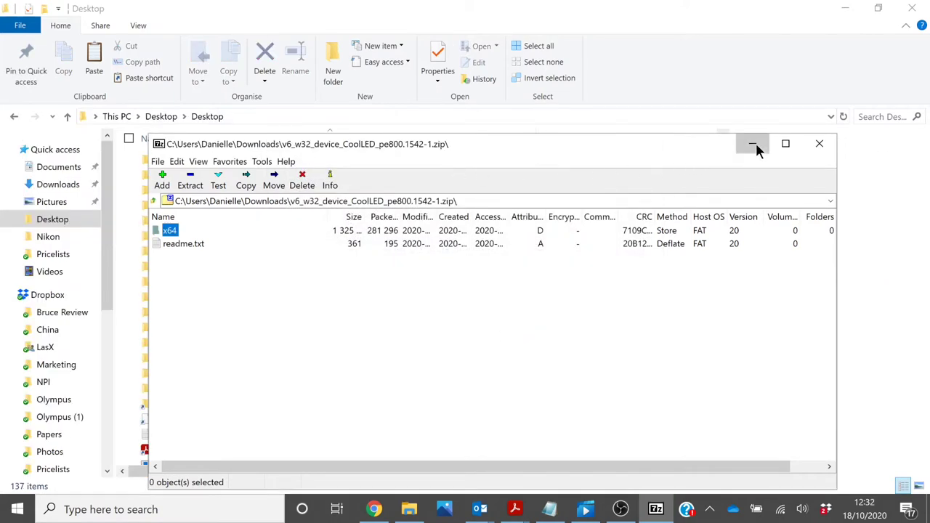
left_click(753, 144)
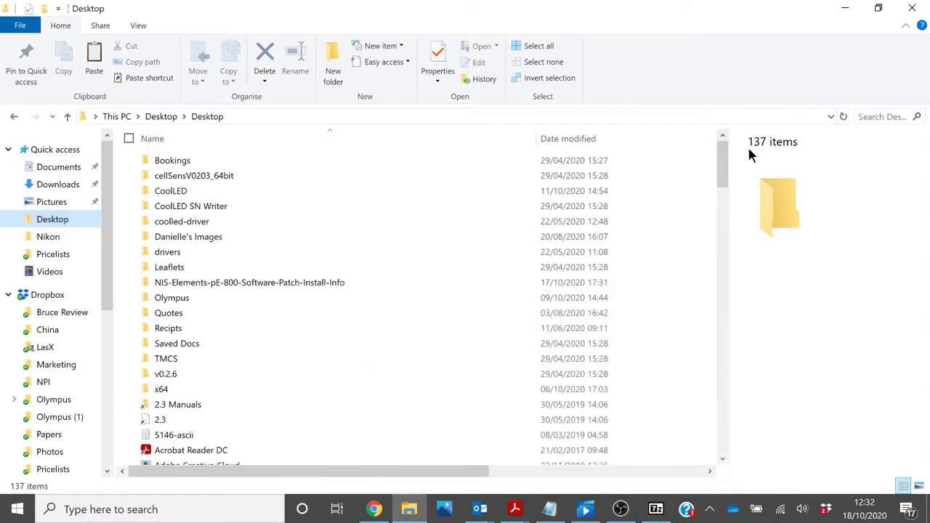
- Copy v6_w32_device_CoolLED_pe800.dll and its _sim counterpart from Desktop\Nikon\x64
left_click(160, 117)
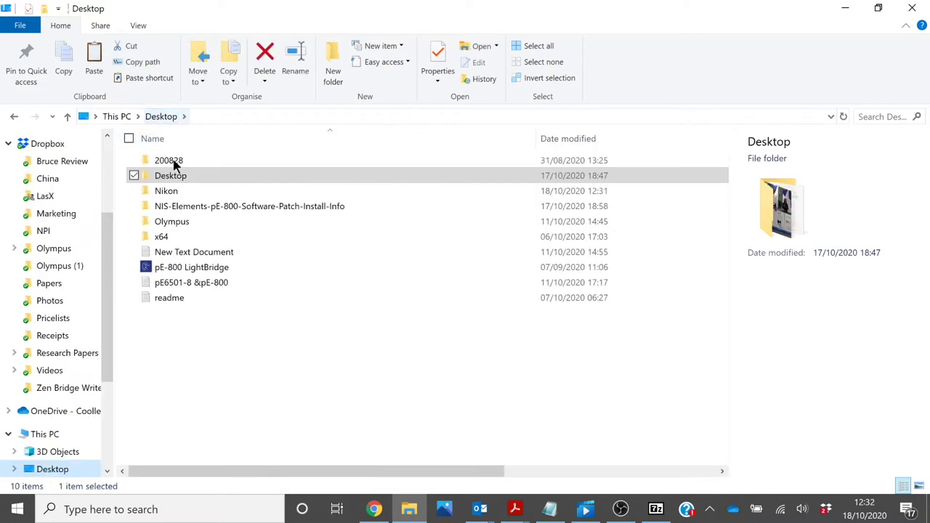
double_click(167, 191)
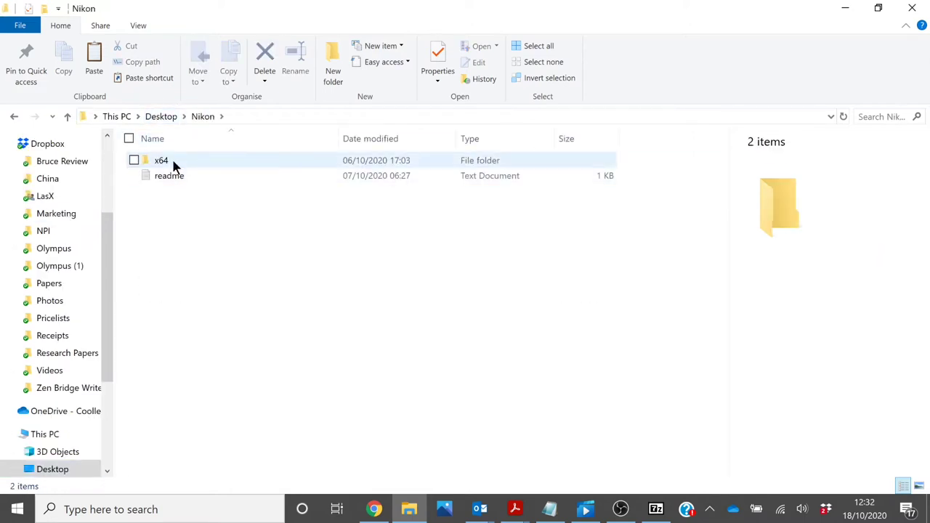
double_click(172, 163)
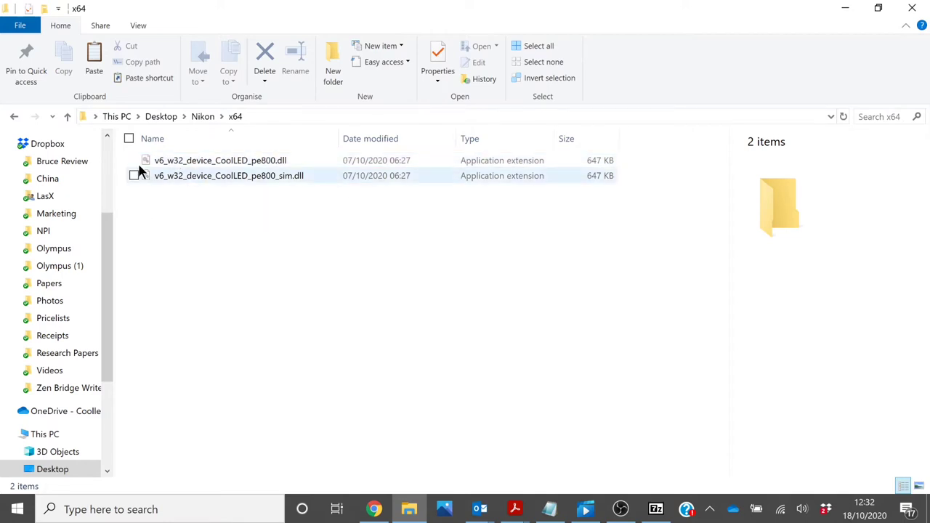
left_click(135, 160)
left_click(134, 176)
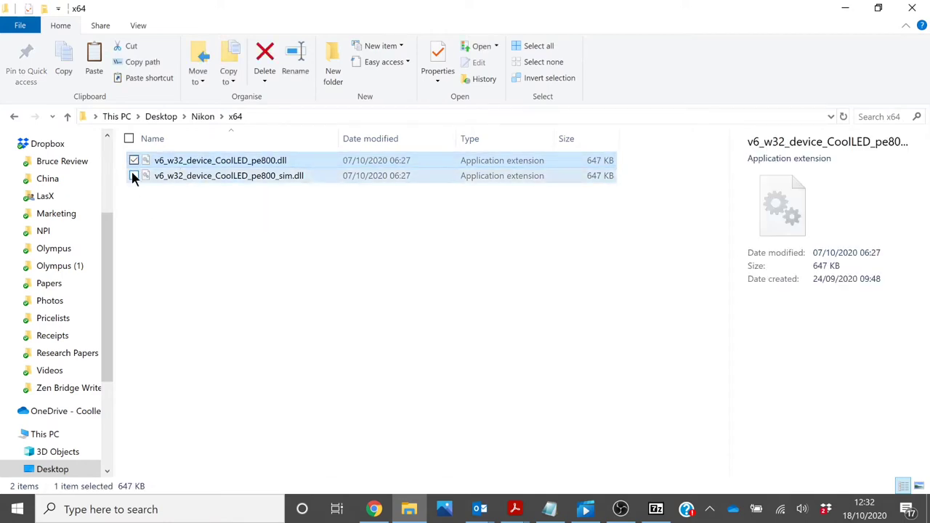
right_click(174, 171)
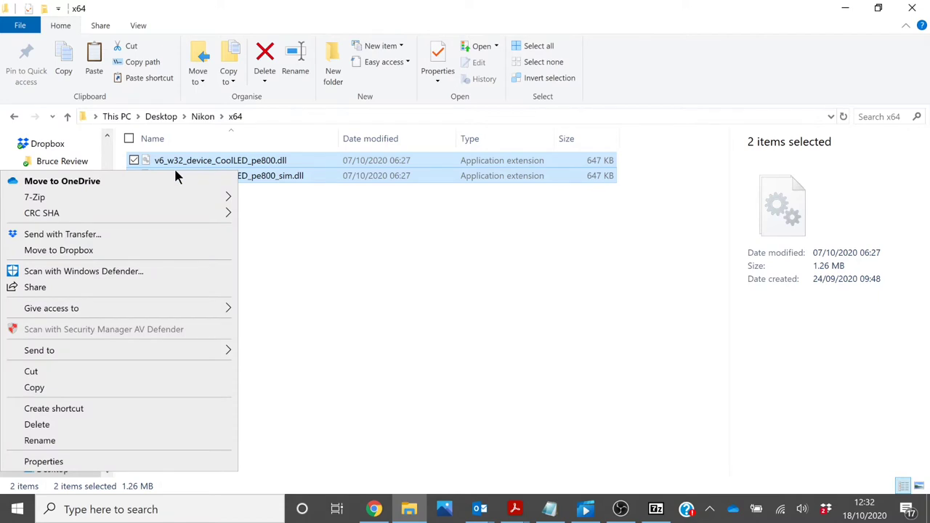
left_click(118, 385)
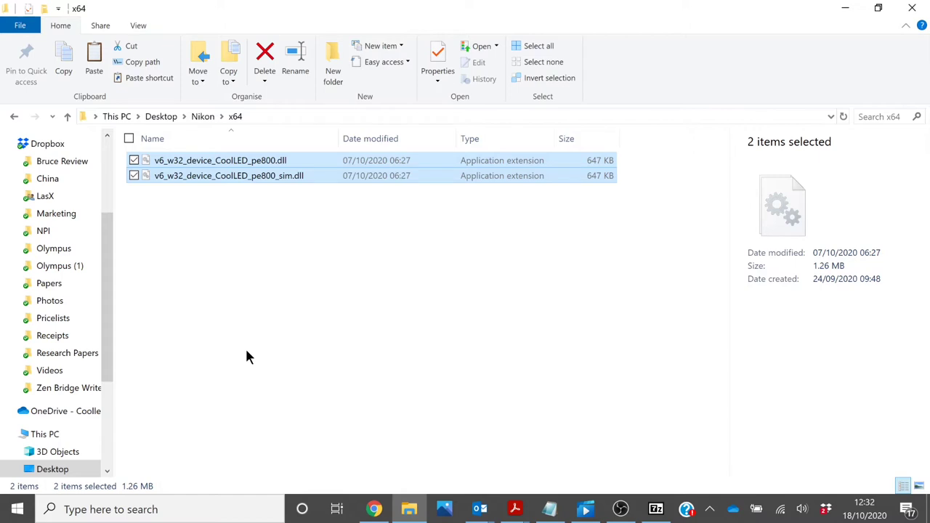
scroll(39, 323, "down", 3)
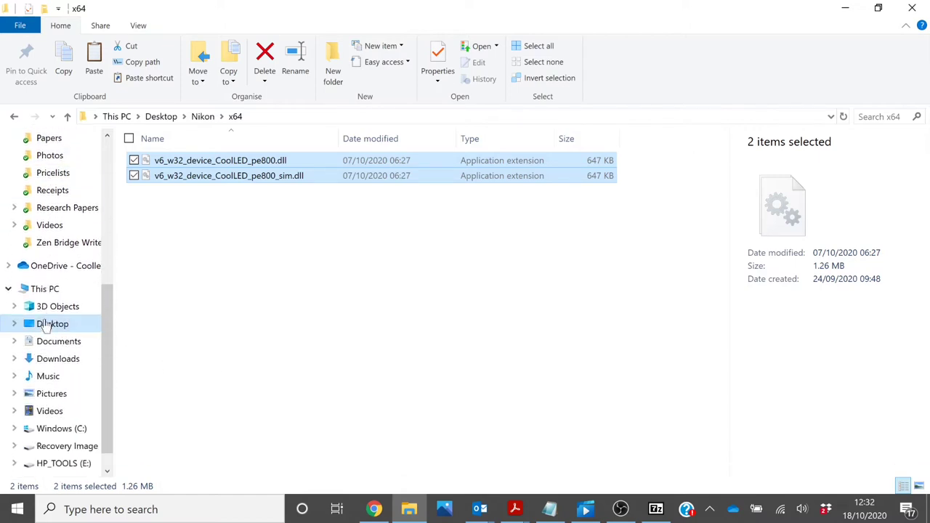
- Paste the two CoolLED pe800 DLLs into C:\Program Files\NIS-Elements
scroll(40, 324, "down", 1)
left_click(60, 412)
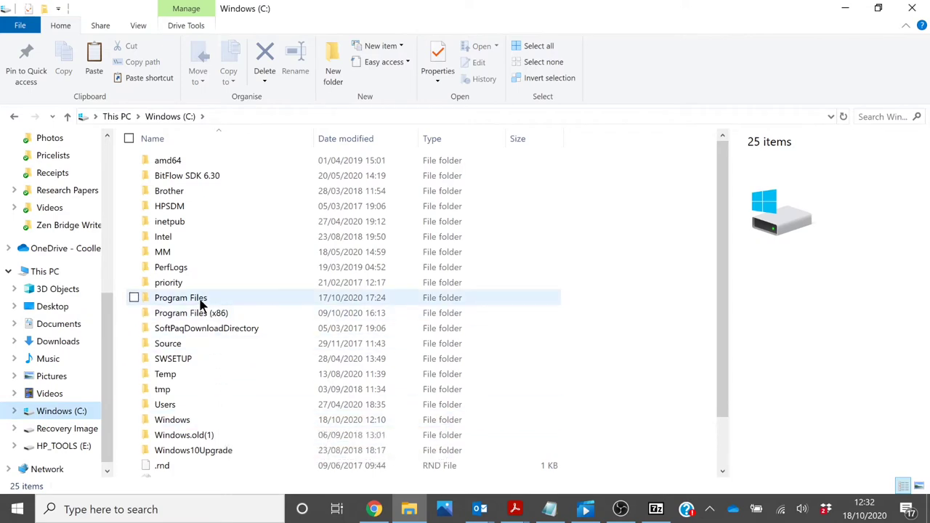
double_click(202, 304)
scroll(228, 372, "down", 1)
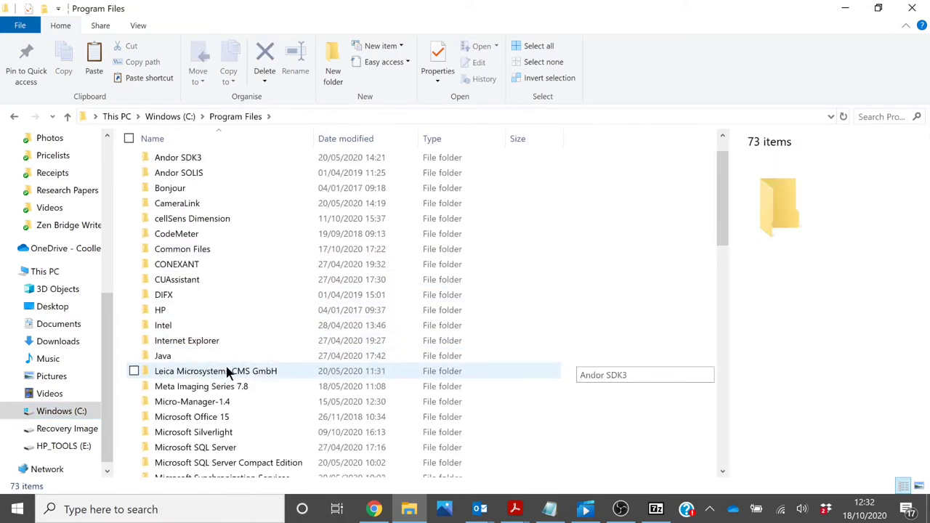
scroll(228, 372, "down", 5)
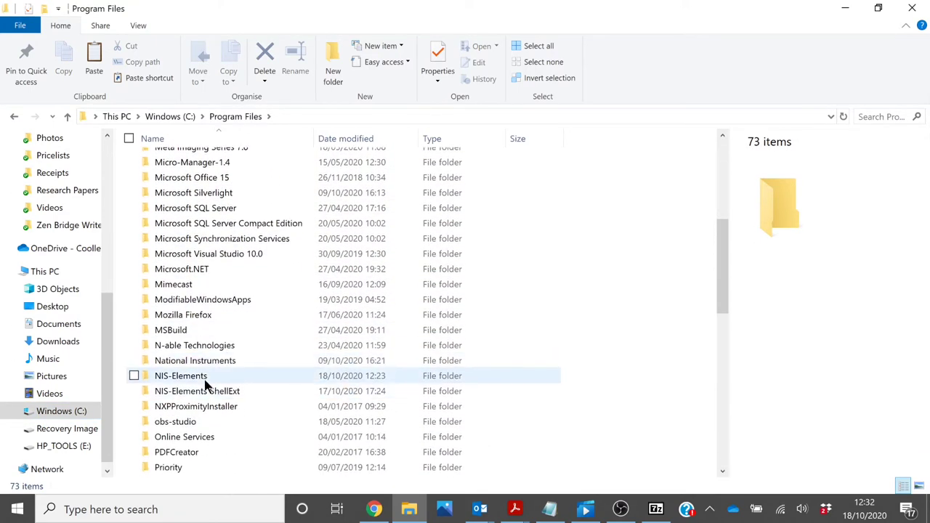
double_click(204, 378)
scroll(301, 383, "down", 6)
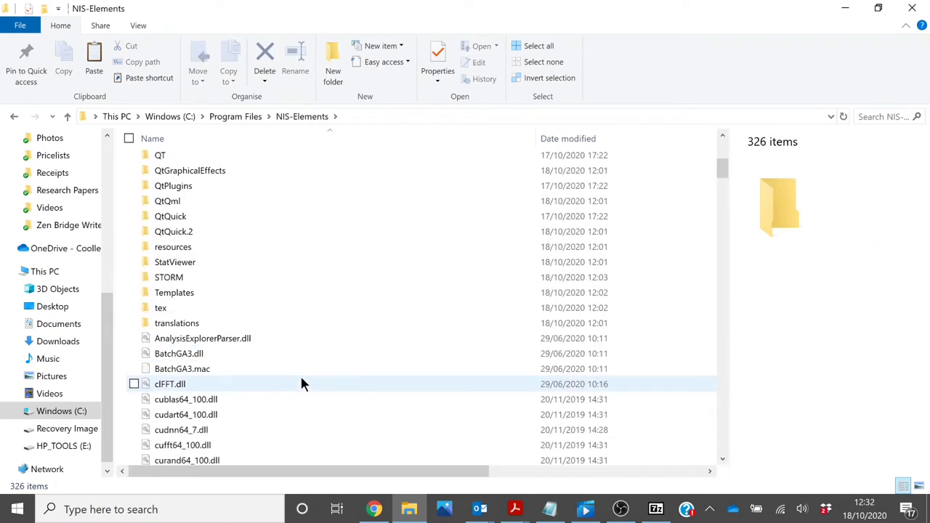
scroll(302, 384, "down", 5)
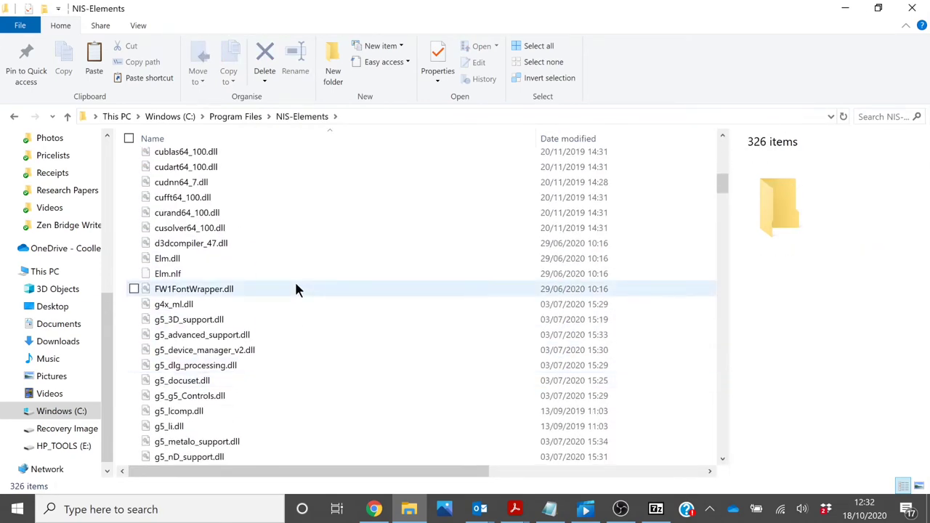
right_click(296, 289)
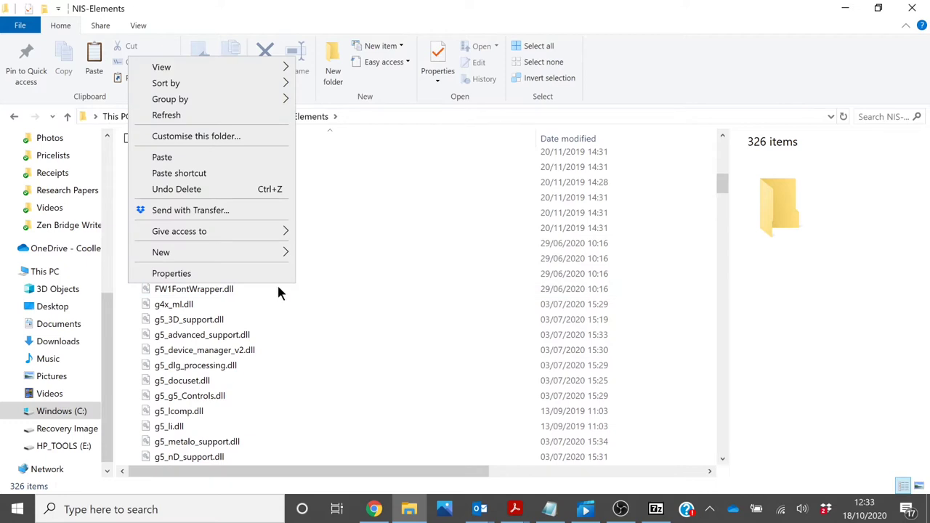
left_click(228, 156)
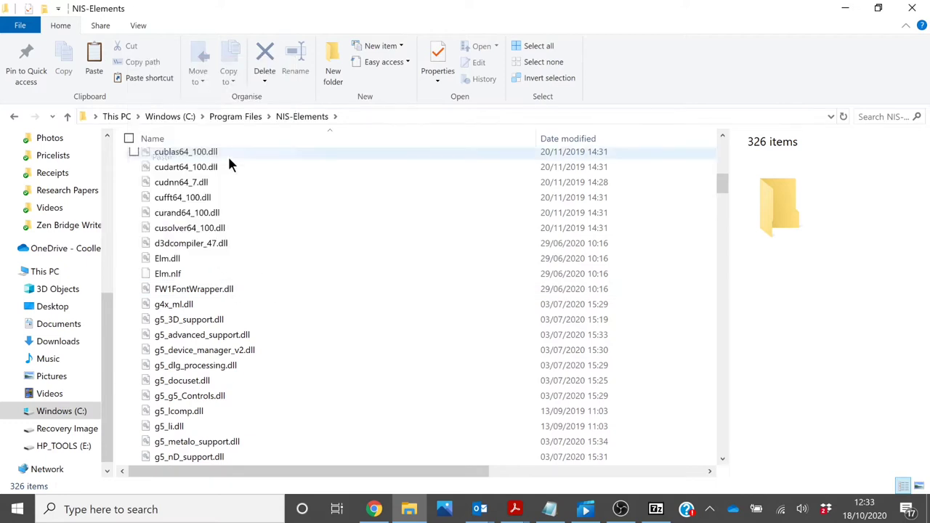
scroll(347, 277, "up", 1)
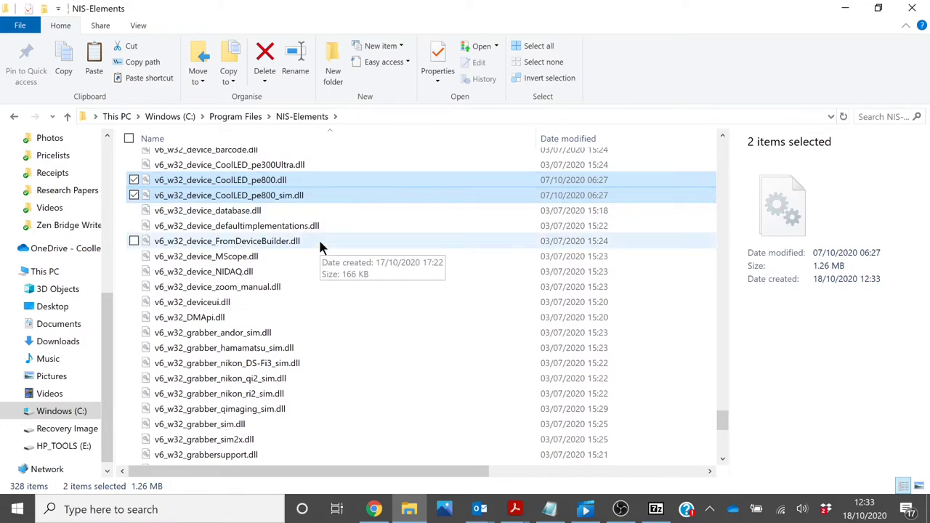
- Minimise File Explorer and Chrome to reveal the desktop, then start a Windows search
left_click(849, 8)
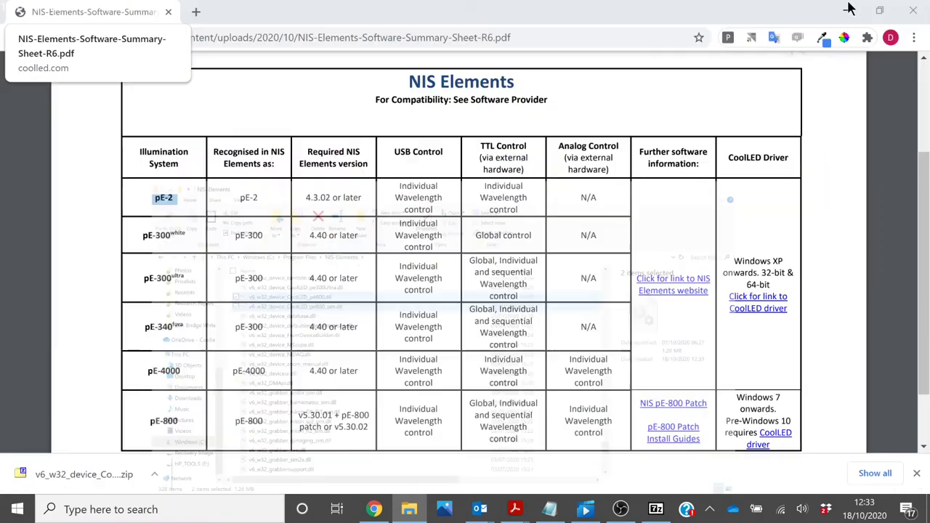
left_click(848, 6)
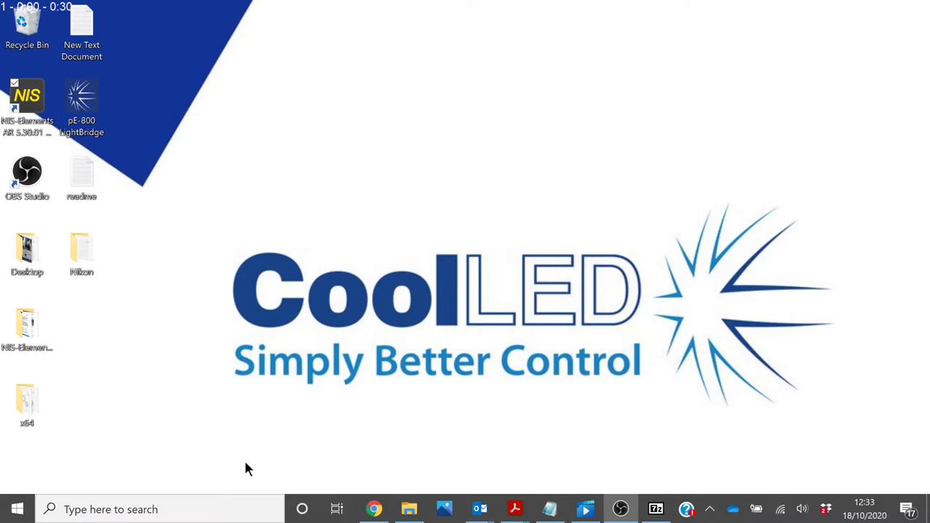
left_click(206, 506)
- Find the USB Serial Device's port in Device Manager: COM5 under Ports (COM & LPT)
type("dev")
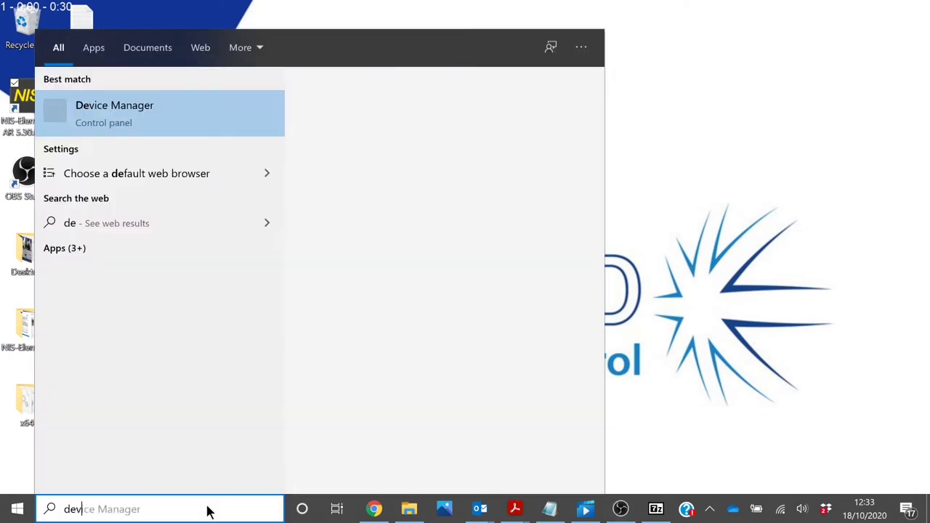
type("i")
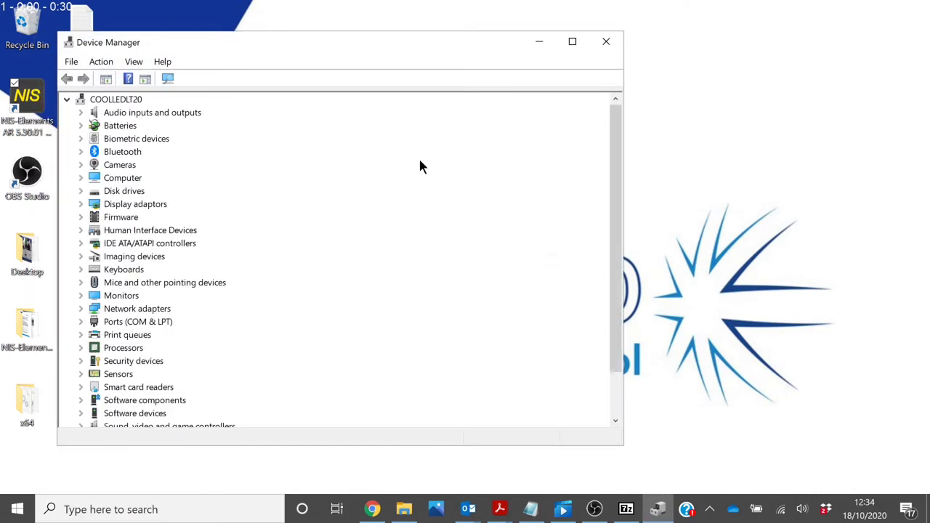
left_click(81, 322)
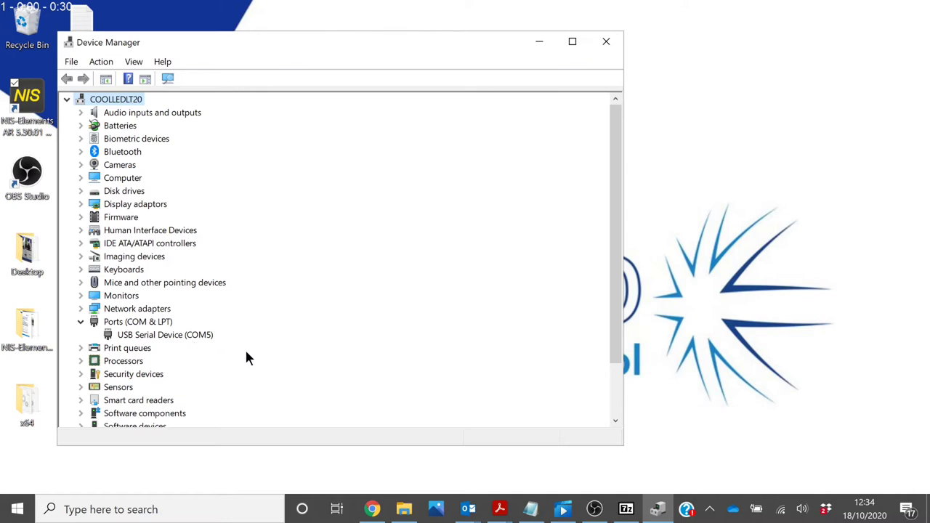
left_click(540, 44)
- Launch Modify installation from the Start menu's NIS-Elements 5.30.01 64-bit folder
left_click(18, 509)
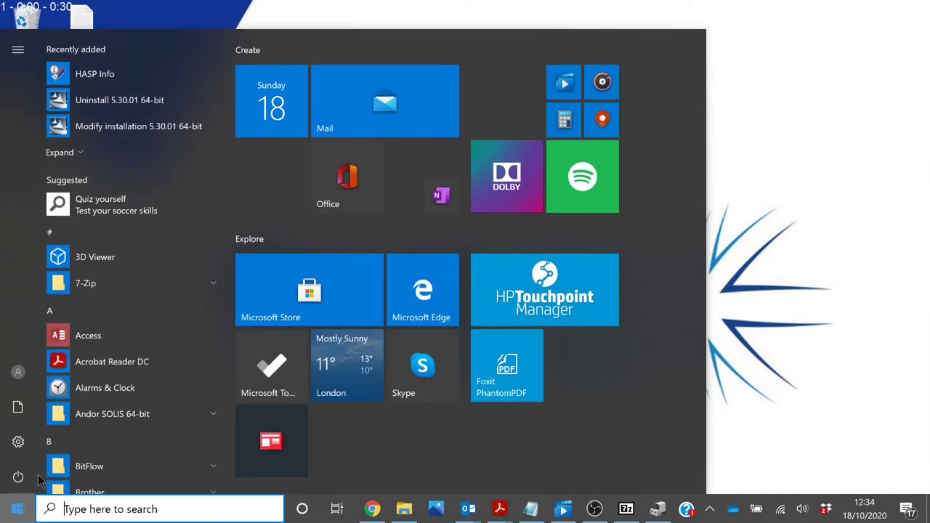
scroll(140, 363, "down", 5)
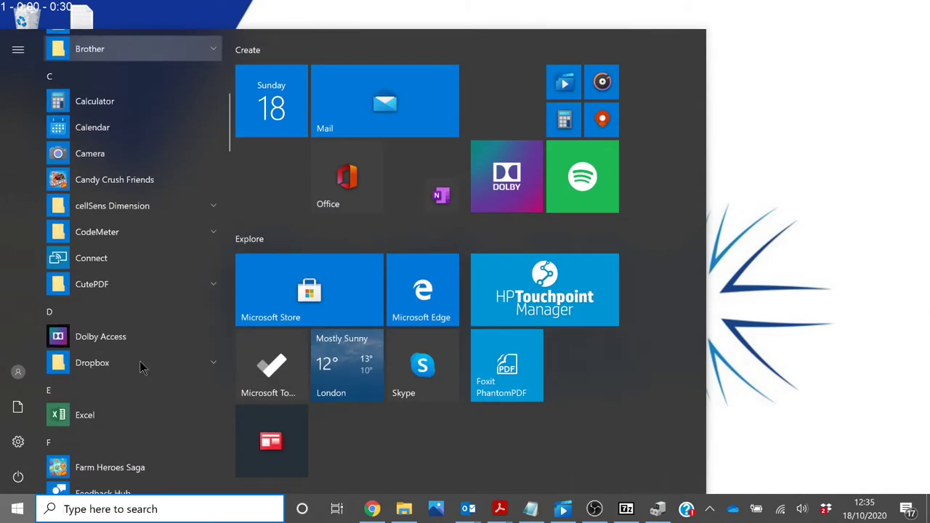
scroll(140, 367, "down", 10)
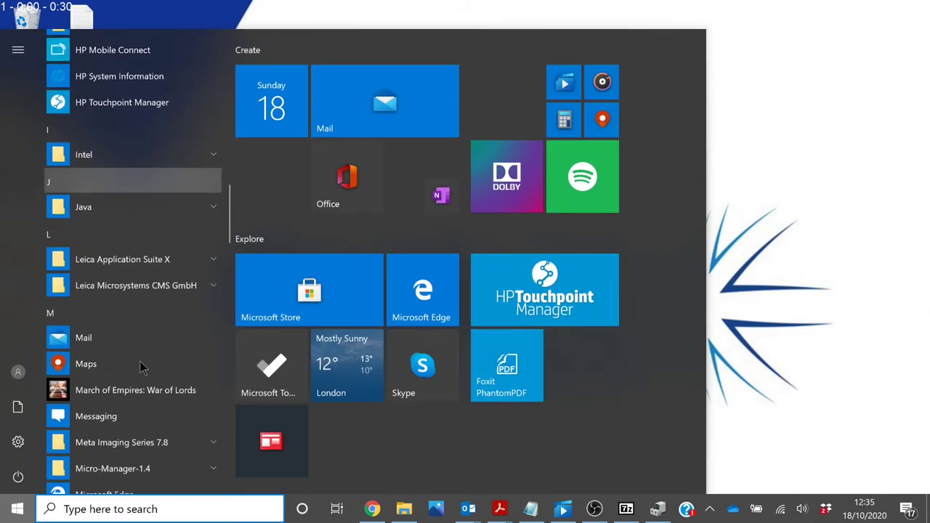
scroll(140, 367, "down", 6)
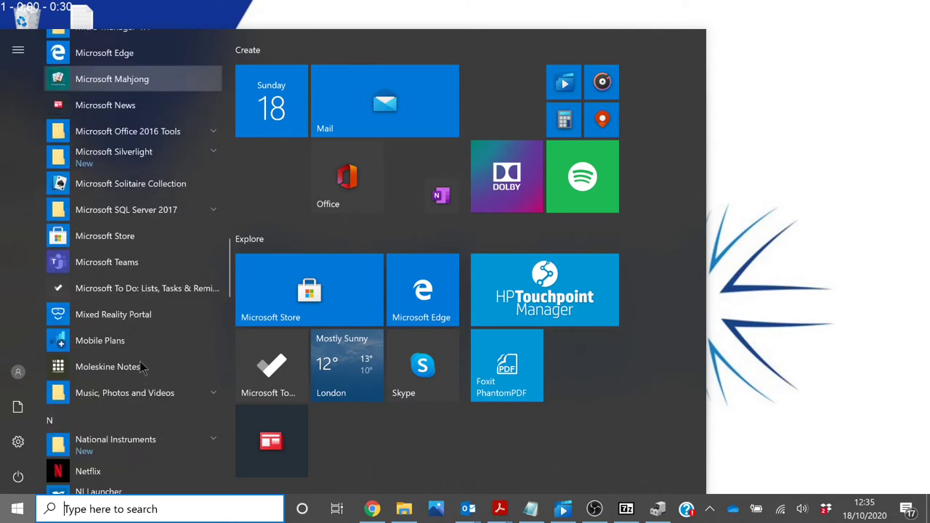
scroll(140, 367, "down", 5)
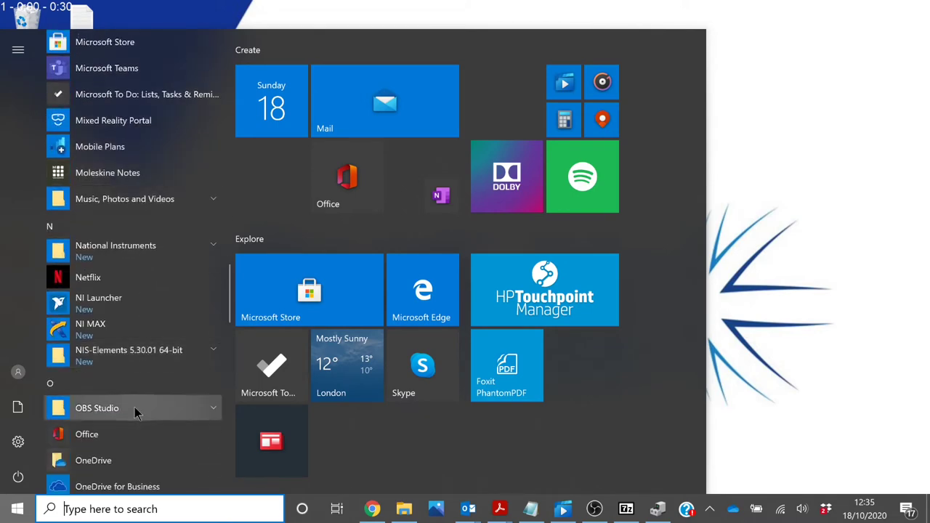
left_click(204, 356)
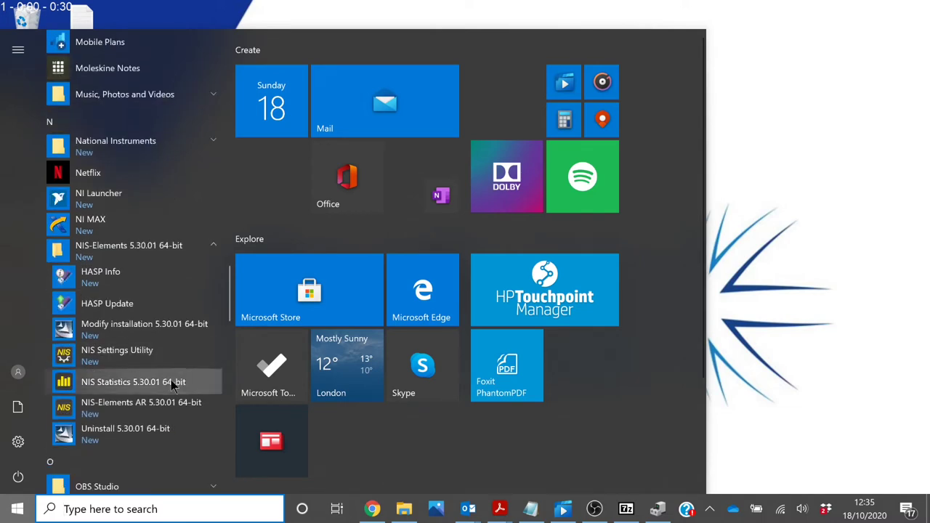
left_click(148, 339)
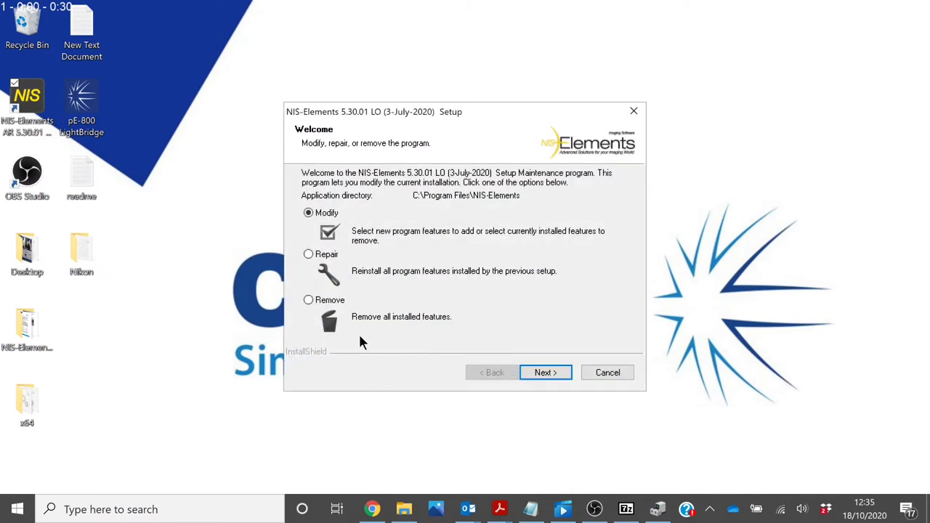
- Choose Modify and select the Simulators camera driver under Others
left_click(556, 373)
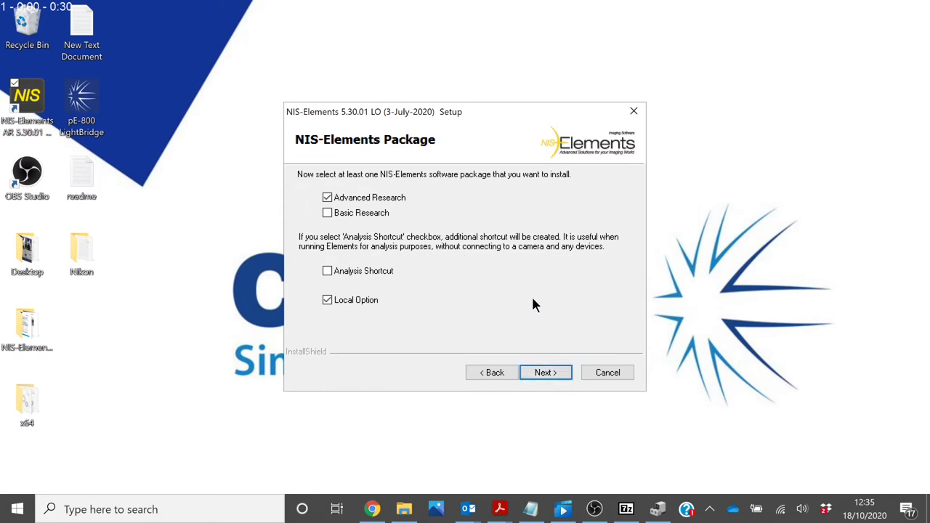
left_click(554, 371)
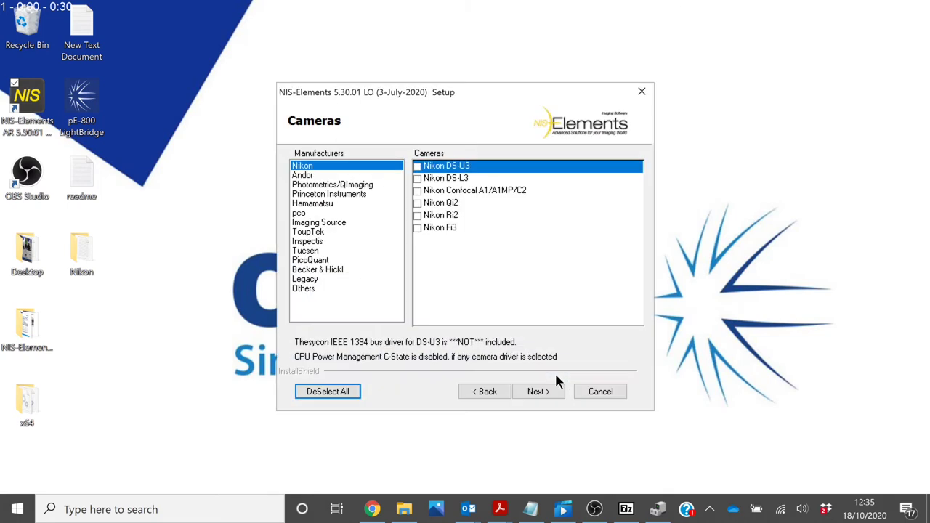
left_click(305, 288)
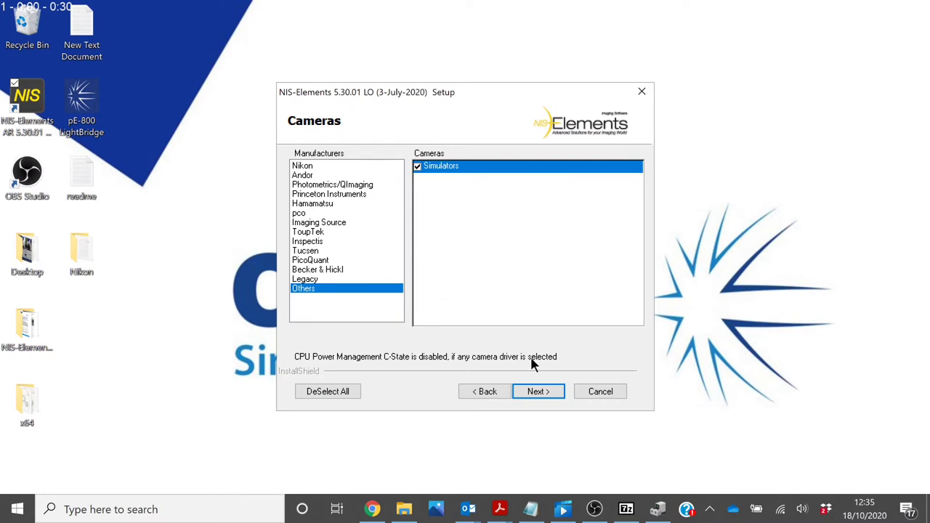
left_click(539, 392)
- Add the CoolLED pE-300ultra/pE-340 device driver and run the modified installation
left_click(540, 392)
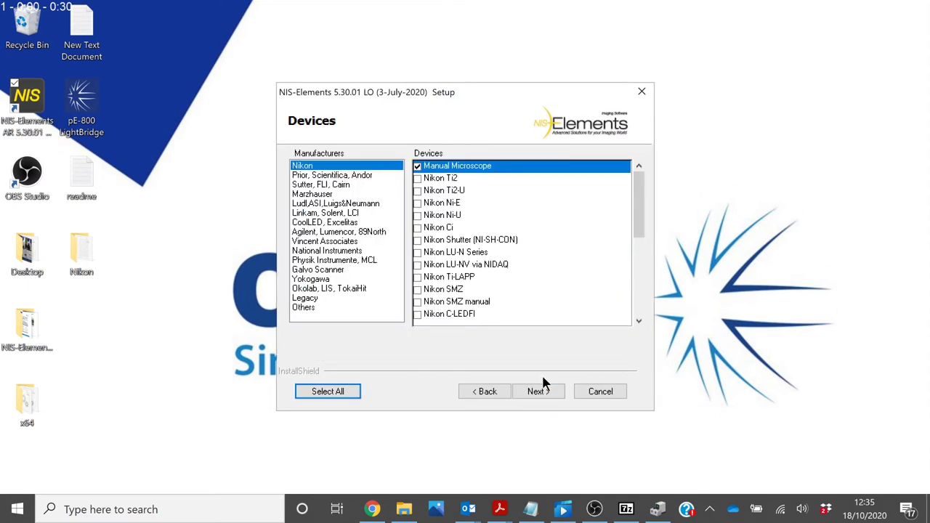
left_click(314, 224)
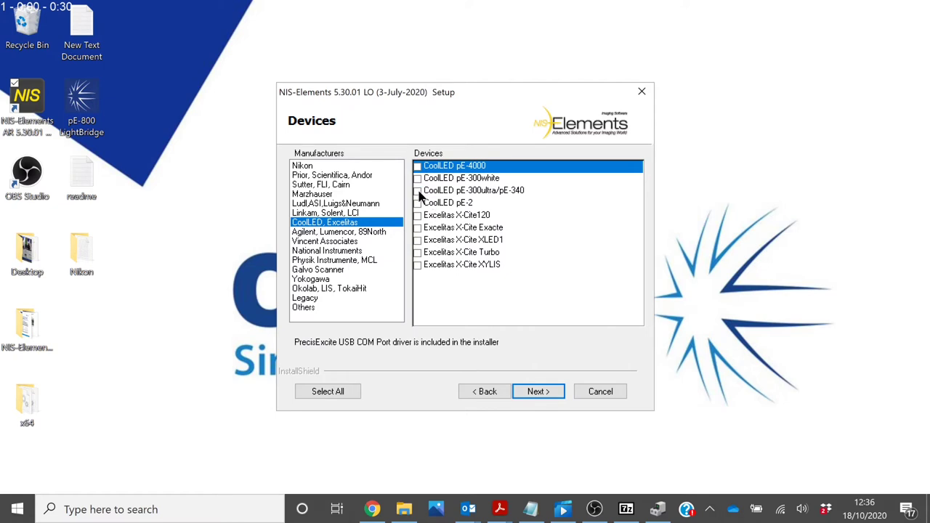
left_click(418, 191)
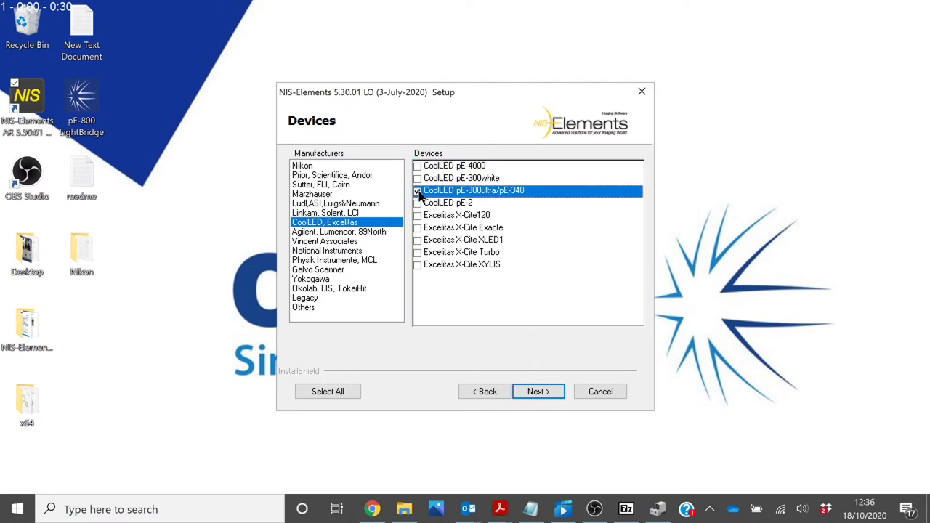
left_click(539, 393)
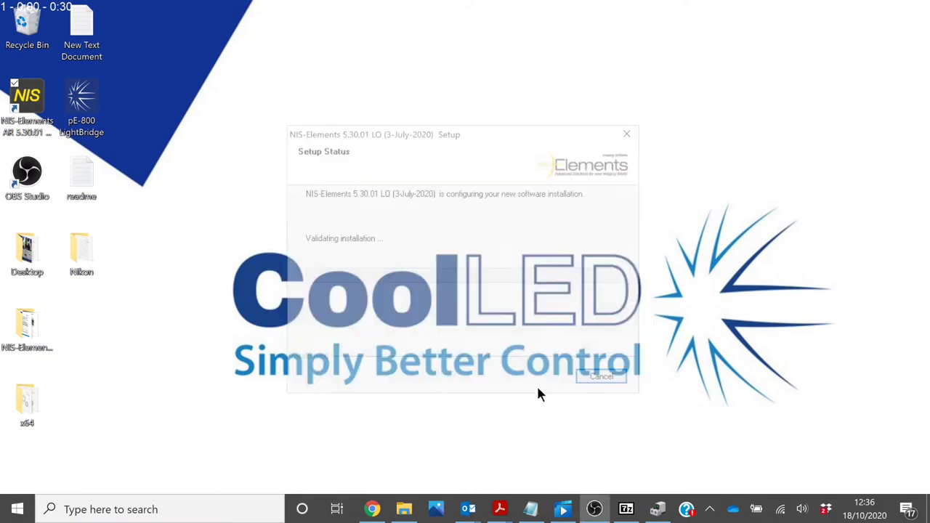
- Finish the setup wizard and launch NIS-Elements AR from its desktop shortcut
left_click(546, 374)
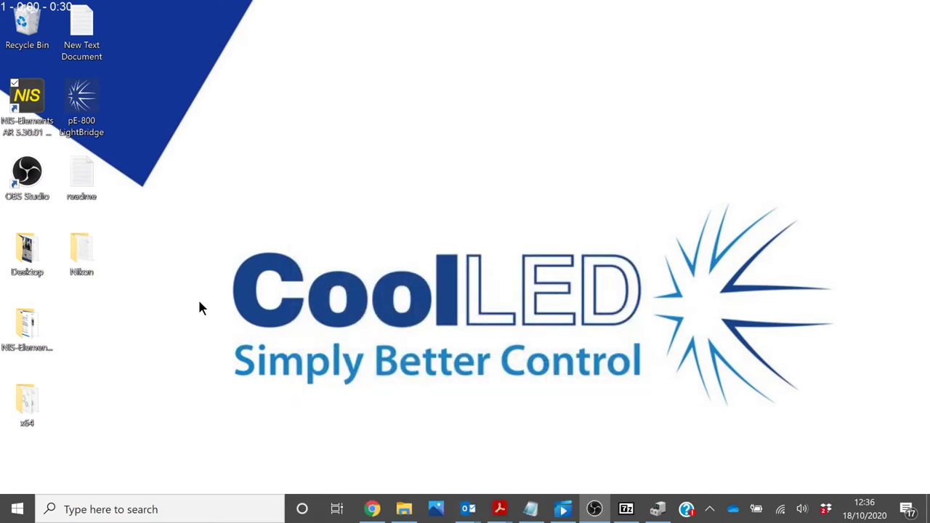
left_click(40, 101)
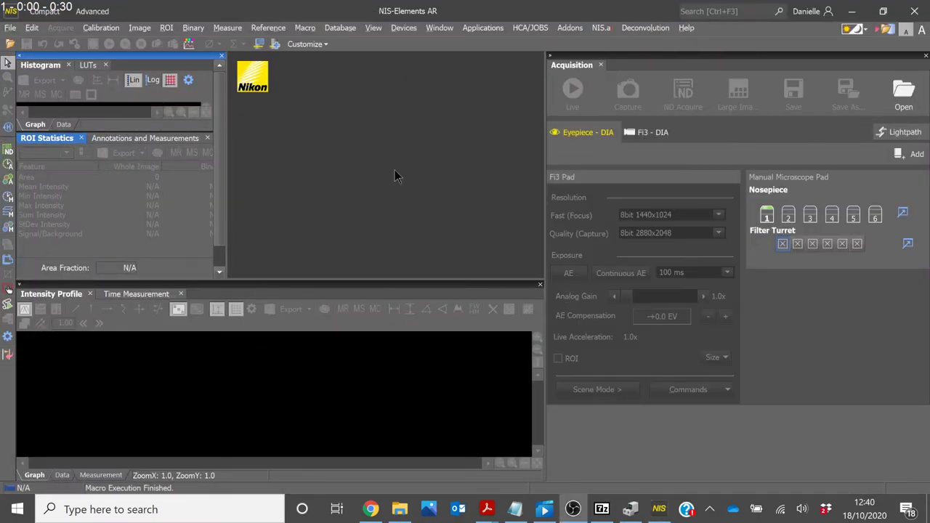
left_click(404, 36)
- Add the CoolLED pE-800 device on COM5 and set the light path to Fi3 - EPI
left_click(417, 38)
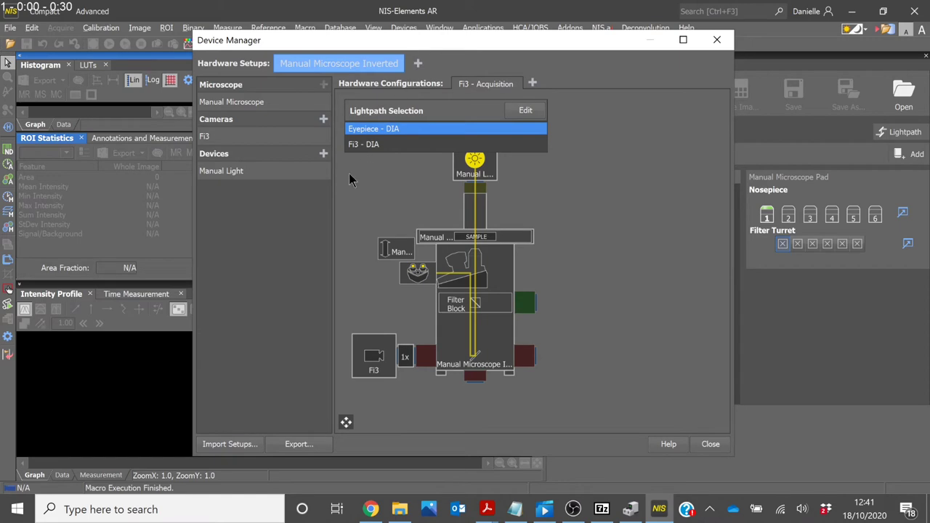
left_click(324, 154)
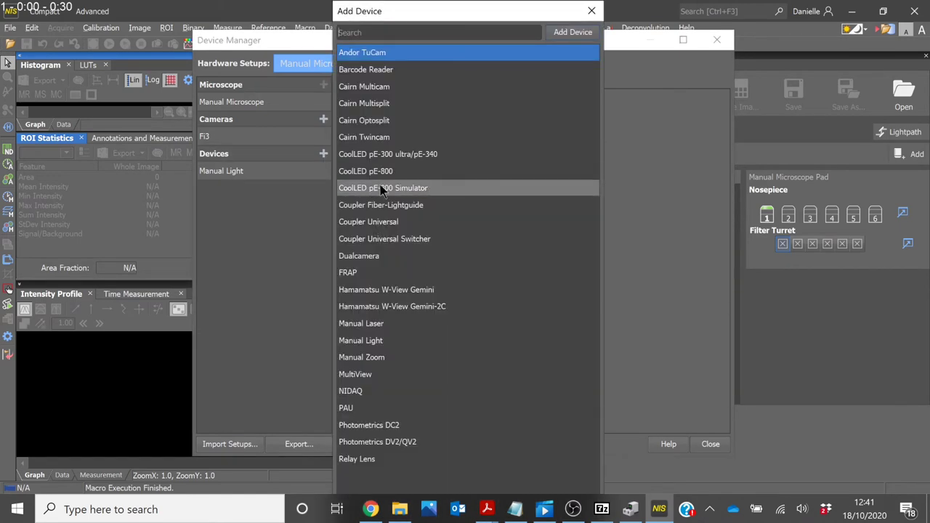
left_click(393, 171)
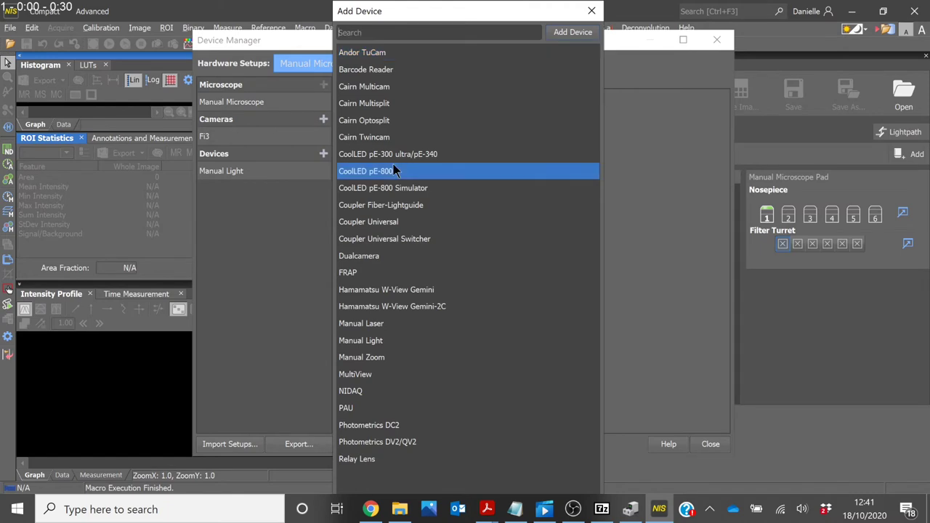
double_click(394, 171)
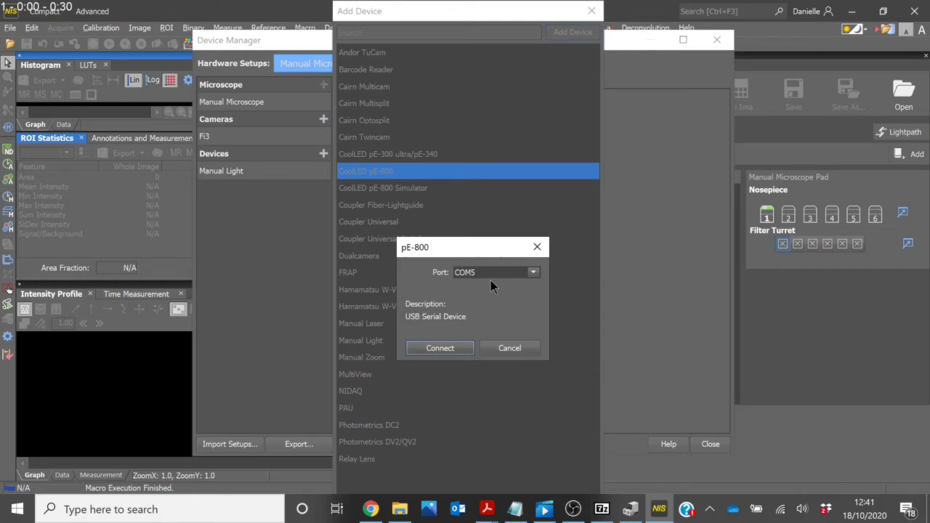
left_click(423, 352)
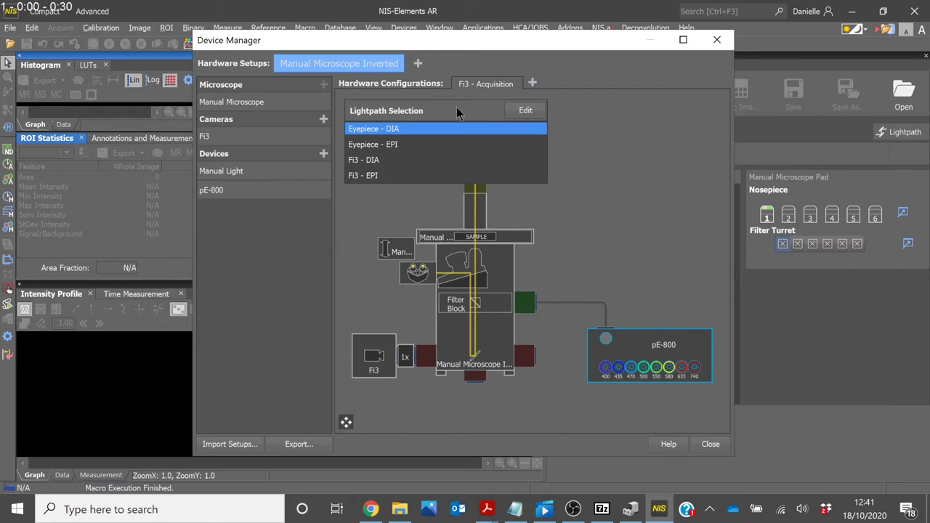
left_click(408, 178)
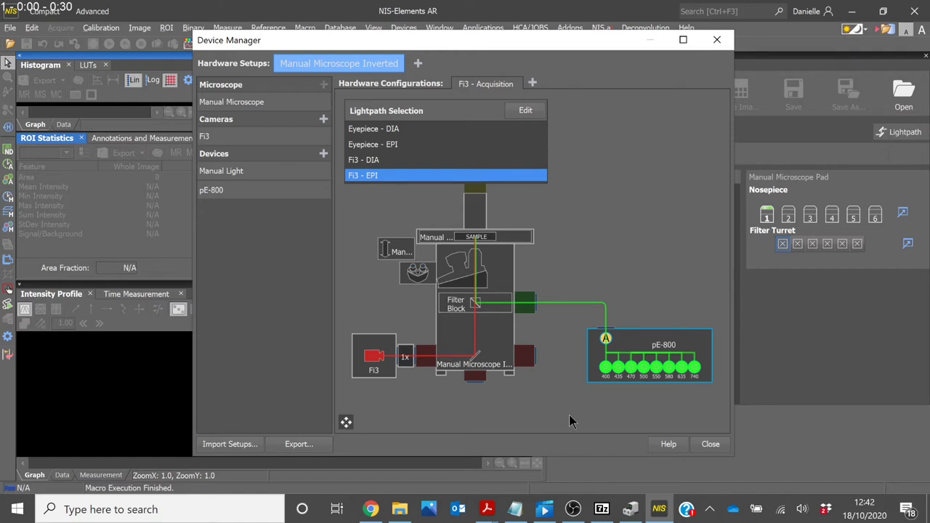
left_click(710, 445)
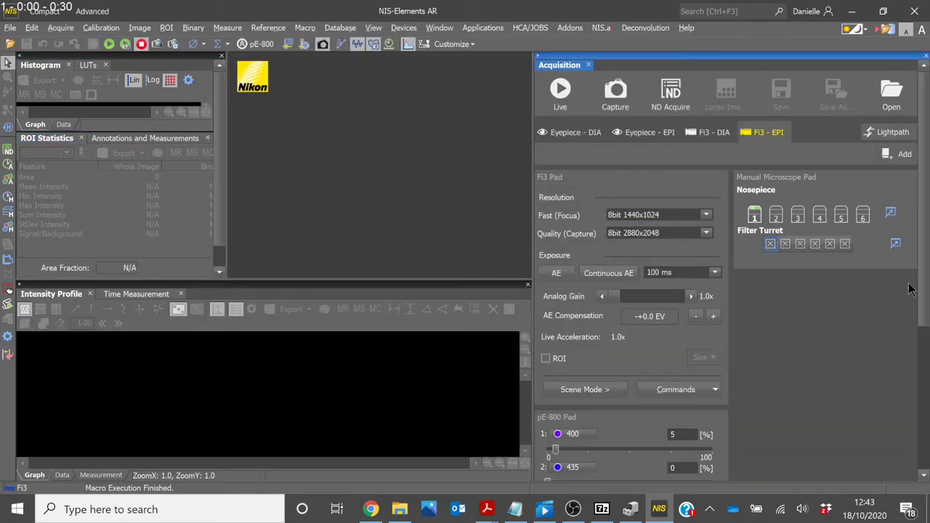
- Show the pE-800 Pad from View > Acquisition Controls
scroll(926, 298, "down", 3)
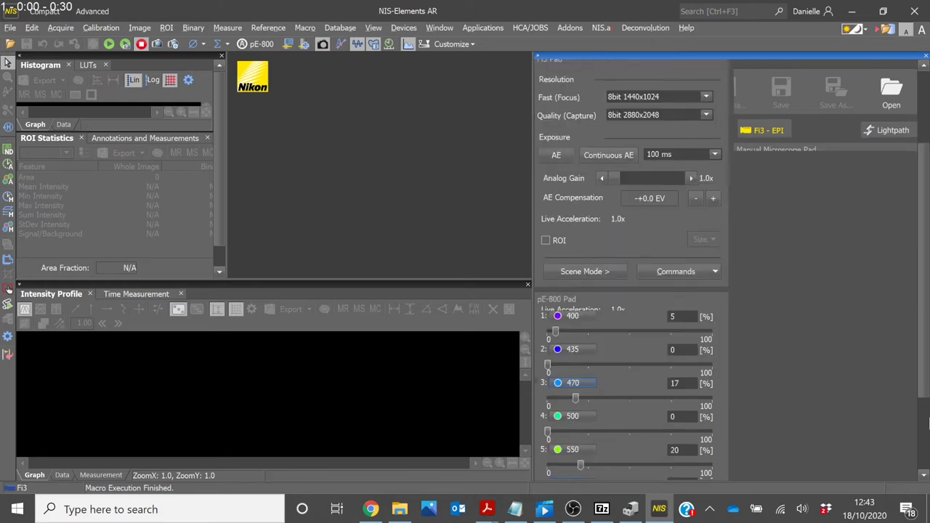
scroll(928, 423, "down", 3)
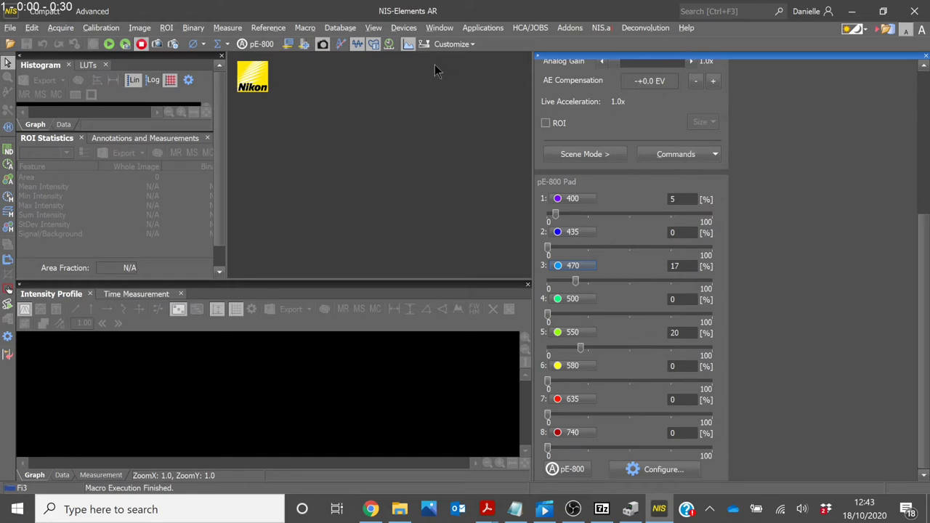
left_click(373, 28)
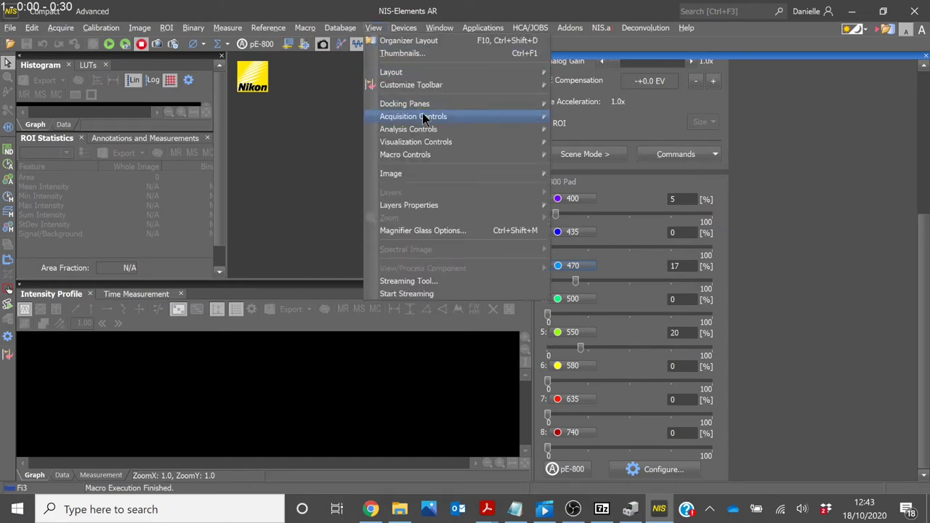
mouse_move(425, 119)
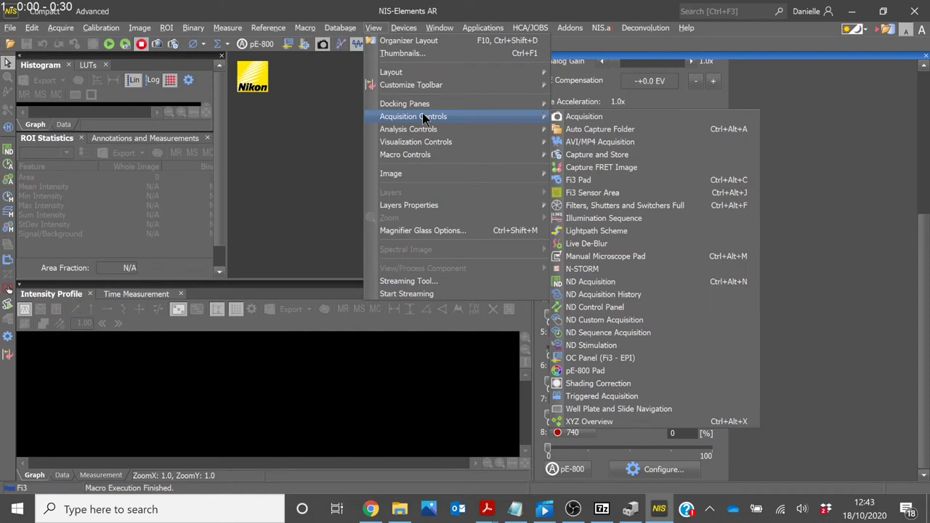
left_click(590, 374)
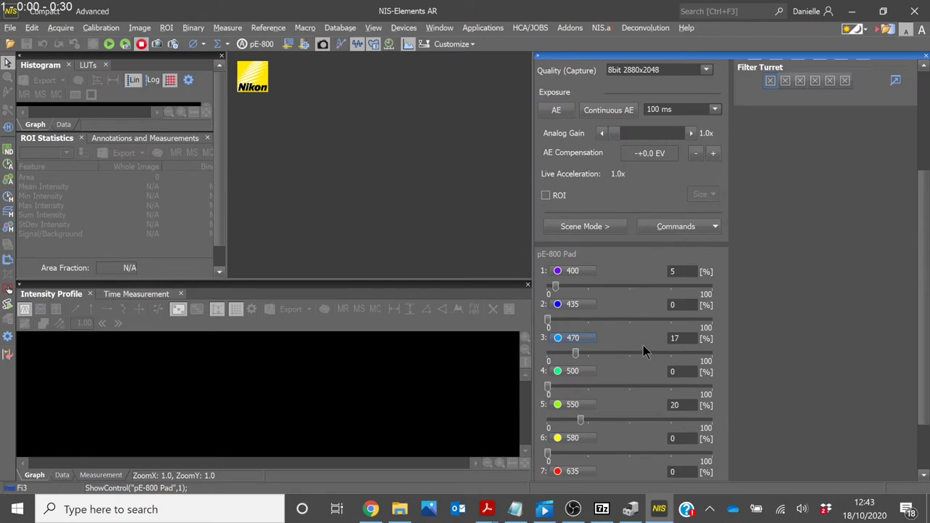
- Raise the 470 nm LED to 30% and switch its channel on
left_click_drag(571, 354, 596, 360)
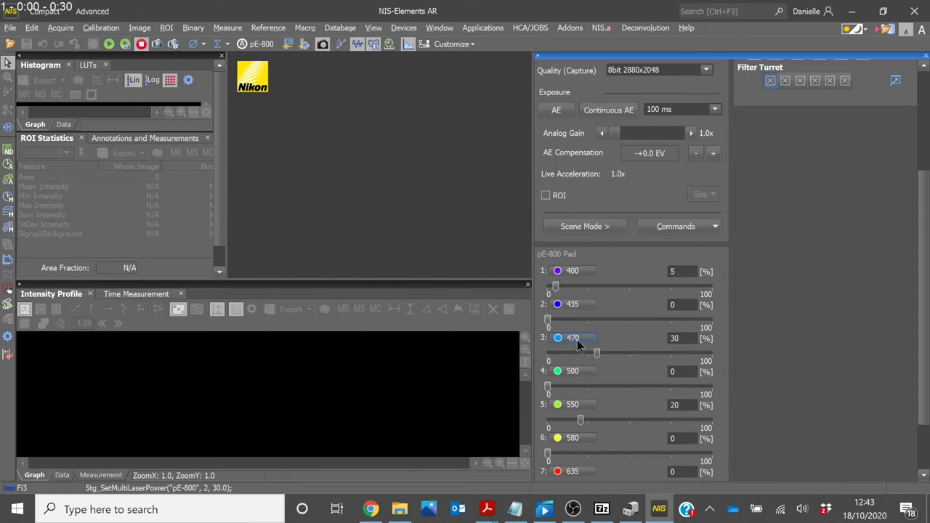
left_click(577, 340)
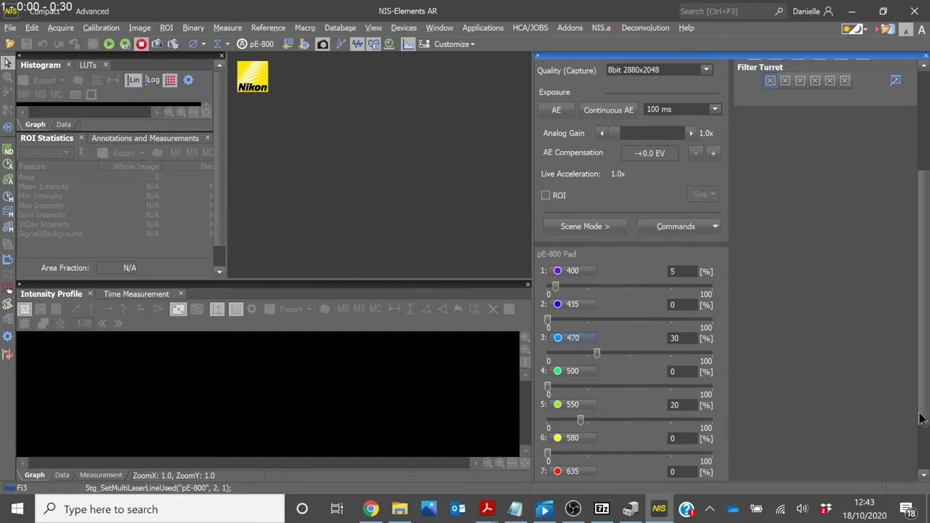
left_click_drag(922, 415, 929, 218)
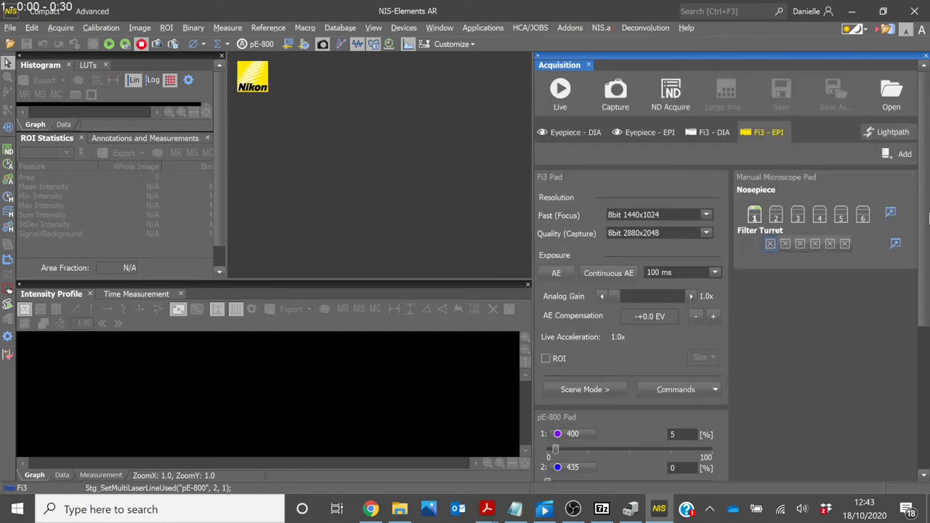
- During live preview, set 470 nm to 12% and enable 500 nm at 25%, then freeze
left_click(563, 100)
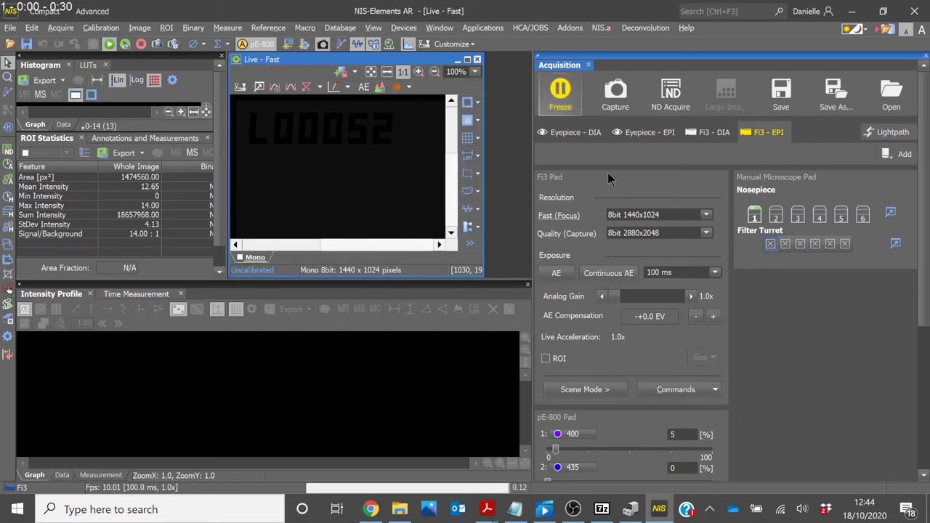
scroll(863, 336, "down", 5)
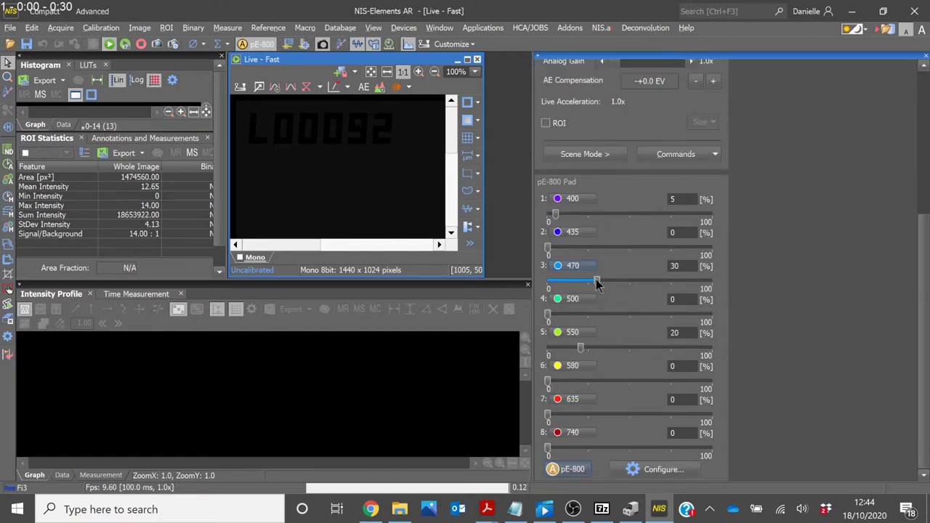
left_click_drag(595, 280, 566, 280)
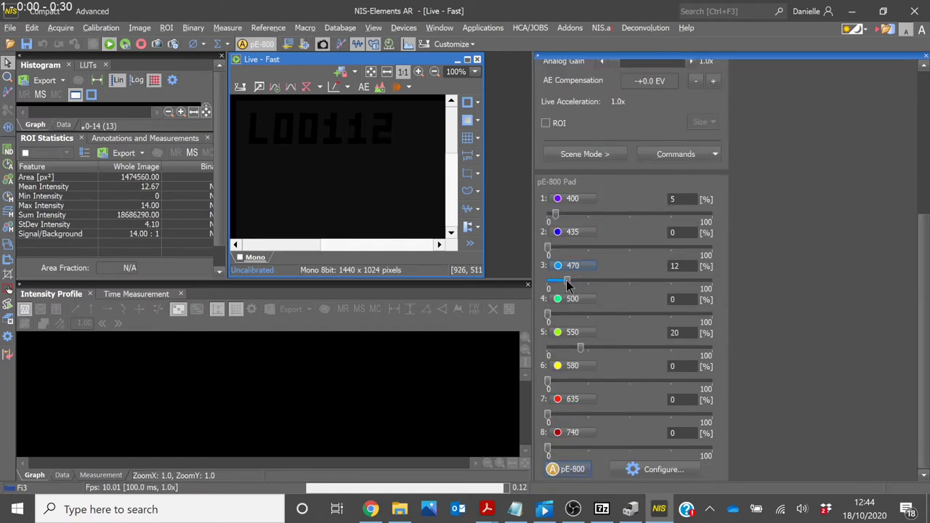
left_click(547, 315)
left_click_drag(548, 317, 590, 324)
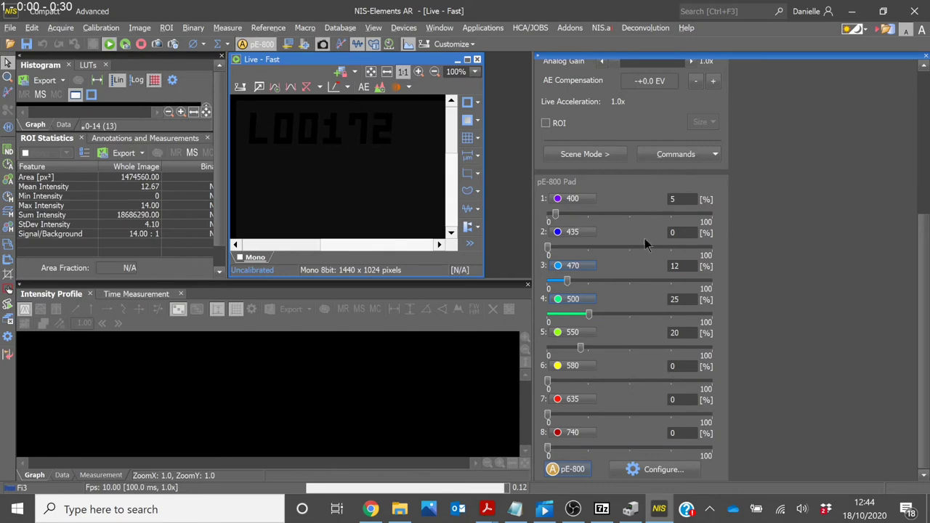
scroll(615, 107, "up", 5)
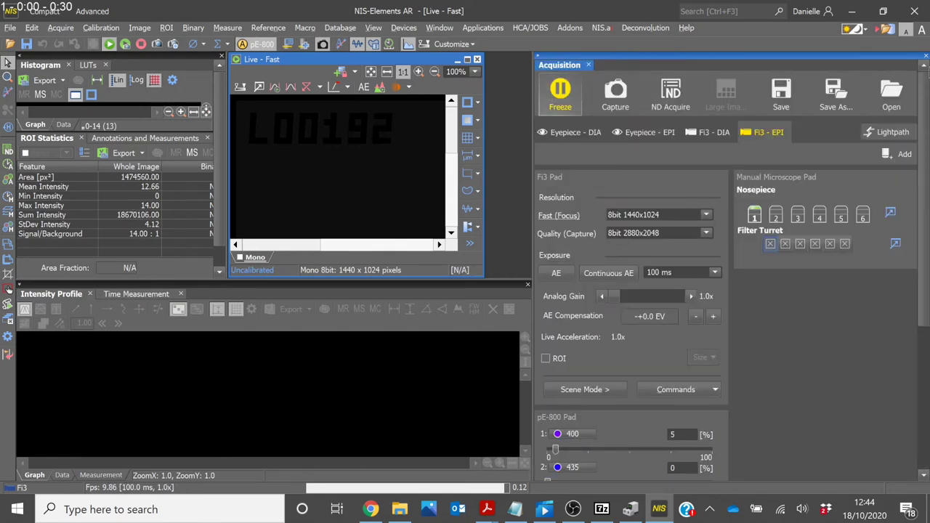
left_click(560, 98)
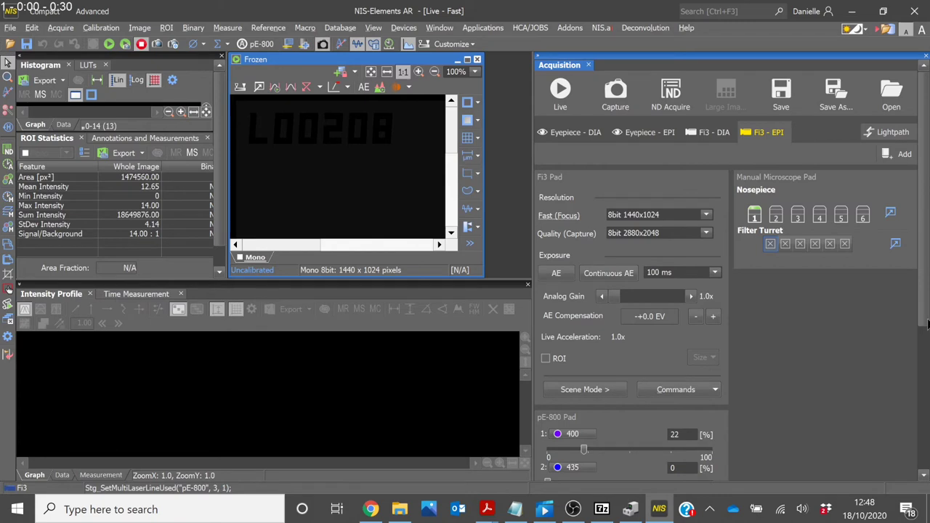
- Turn off the 500 and 470 nm LEDs, turn on 400 nm at 22%, and open Calibration
left_click_drag(929, 298, 928, 420)
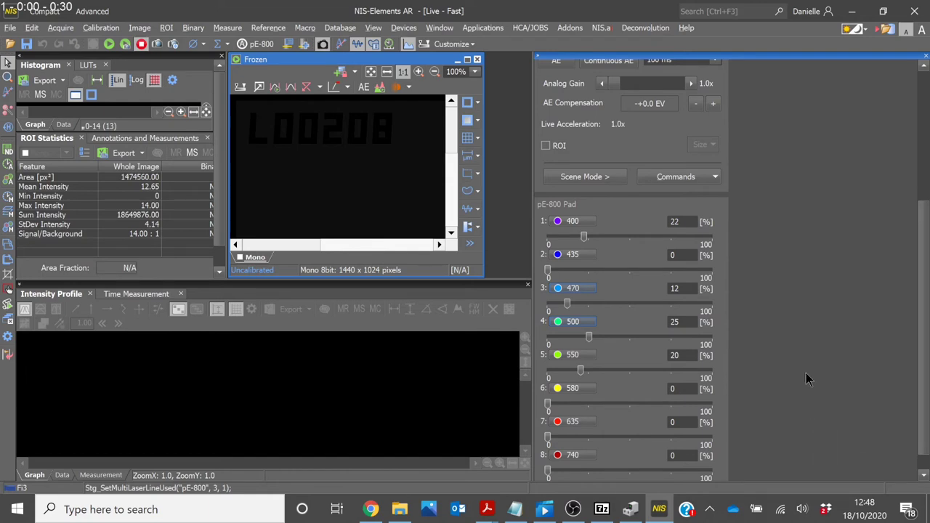
left_click(580, 325)
left_click(583, 292)
left_click(589, 222)
scroll(918, 109, "up", 5)
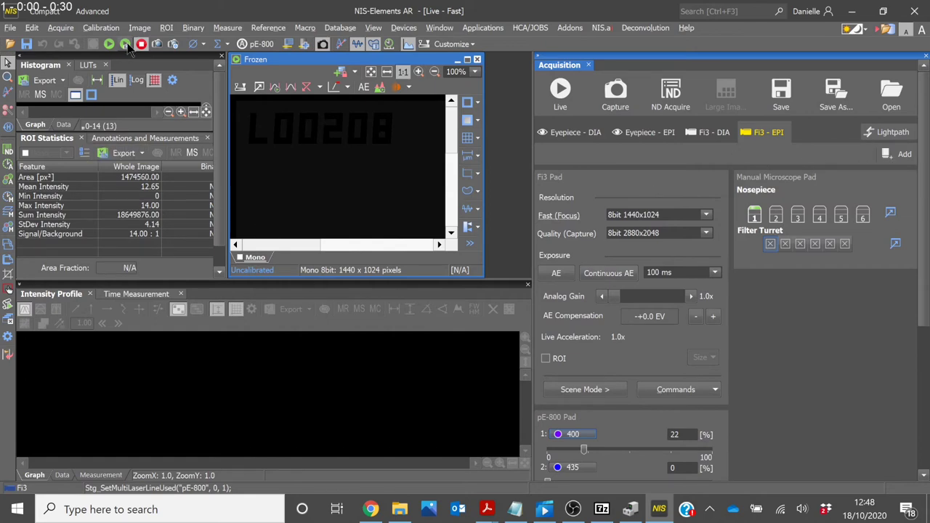
left_click(102, 29)
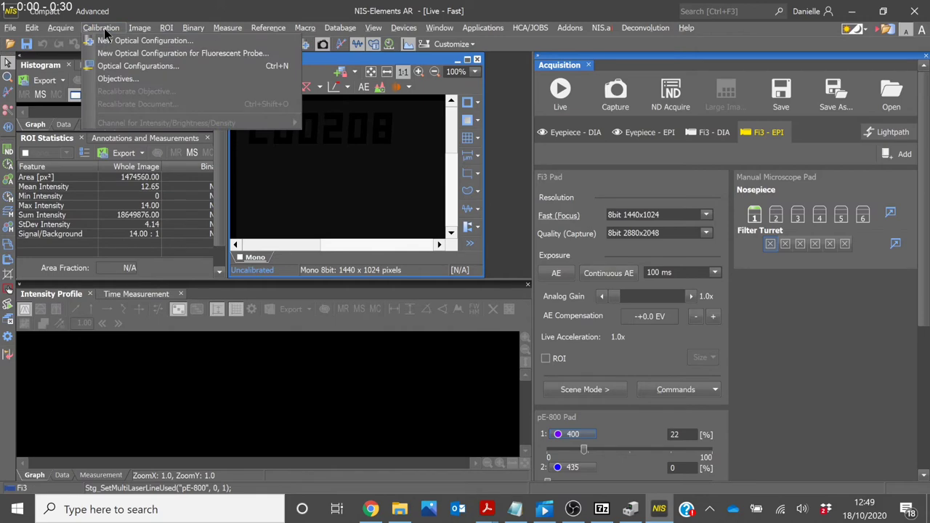
- Start a new optical configuration named DAPI with its channel also named DAPI
left_click(114, 41)
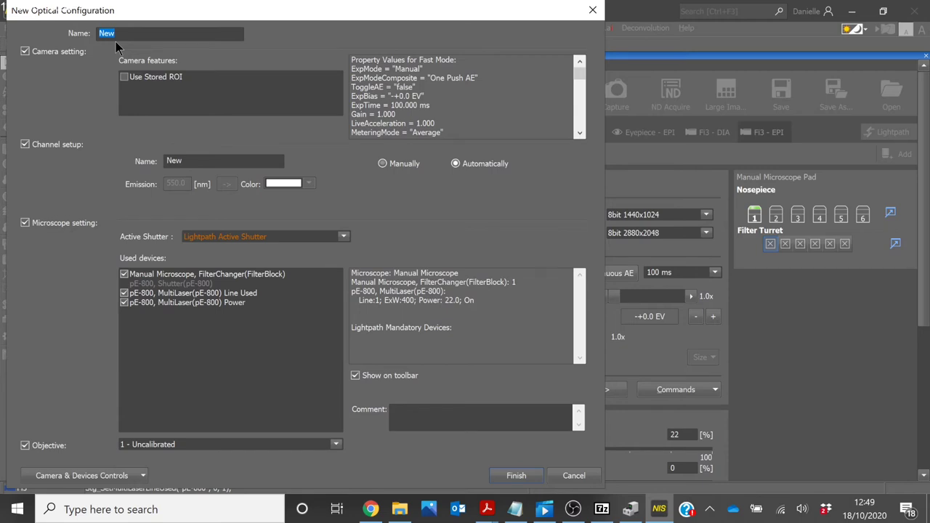
type("DAPI")
scroll(396, 90, "down", 3)
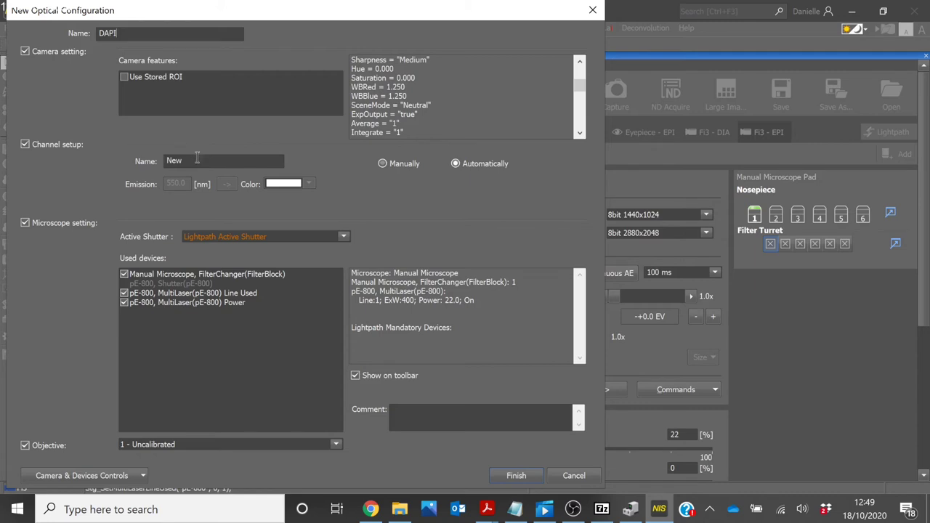
double_click(237, 161)
type("DAPI")
- Set emission to Manually and active shutter to pE-800 Shutter, then finish the DAPI configuration
left_click(383, 163)
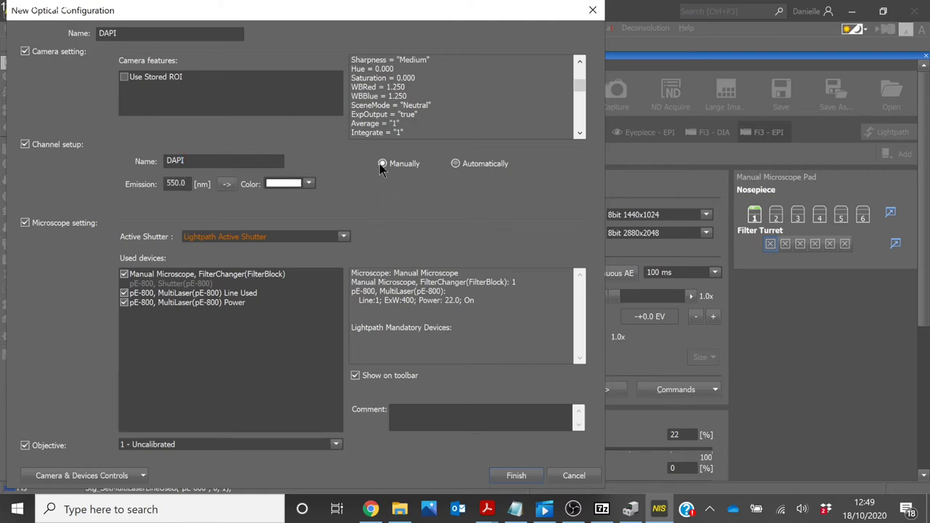
left_click(309, 185)
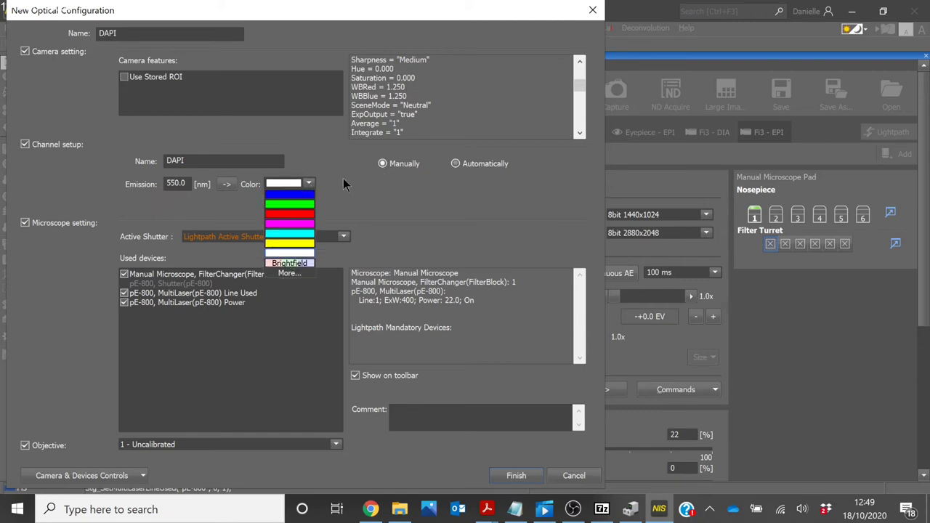
left_click(347, 183)
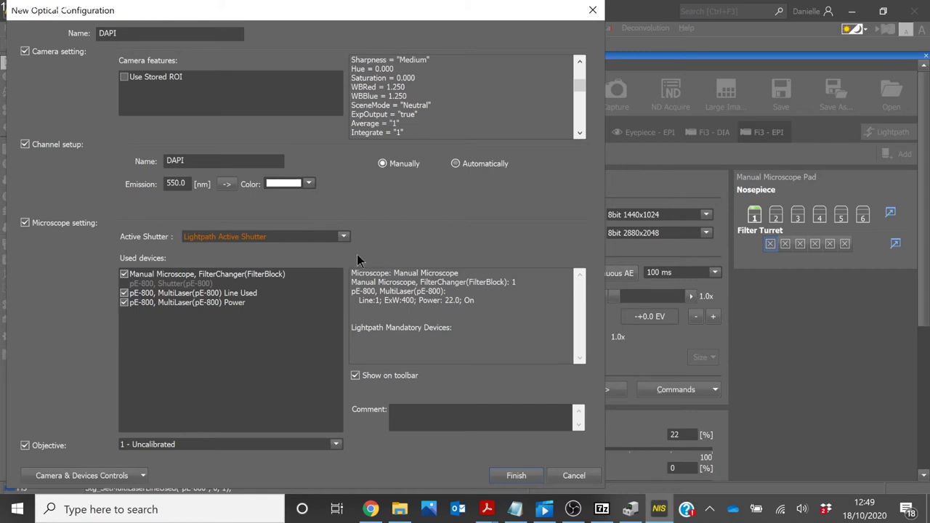
left_click(342, 238)
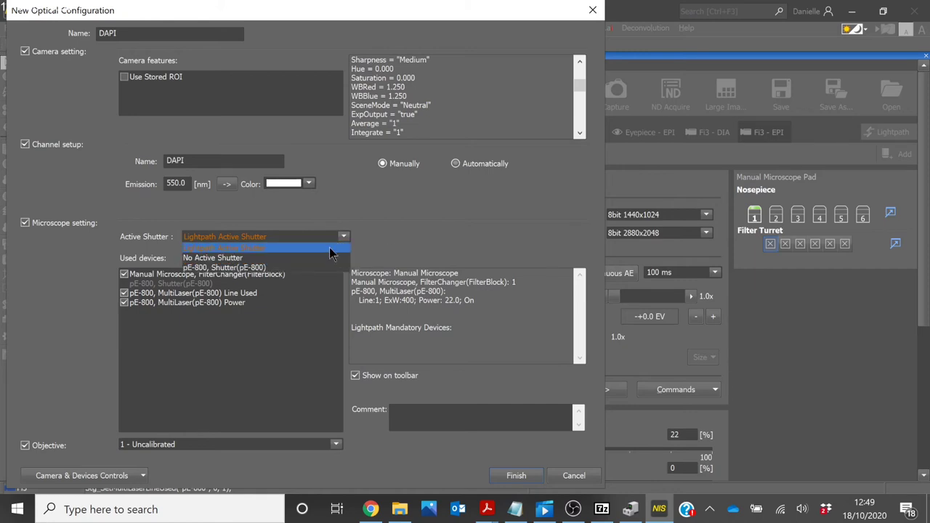
left_click(314, 268)
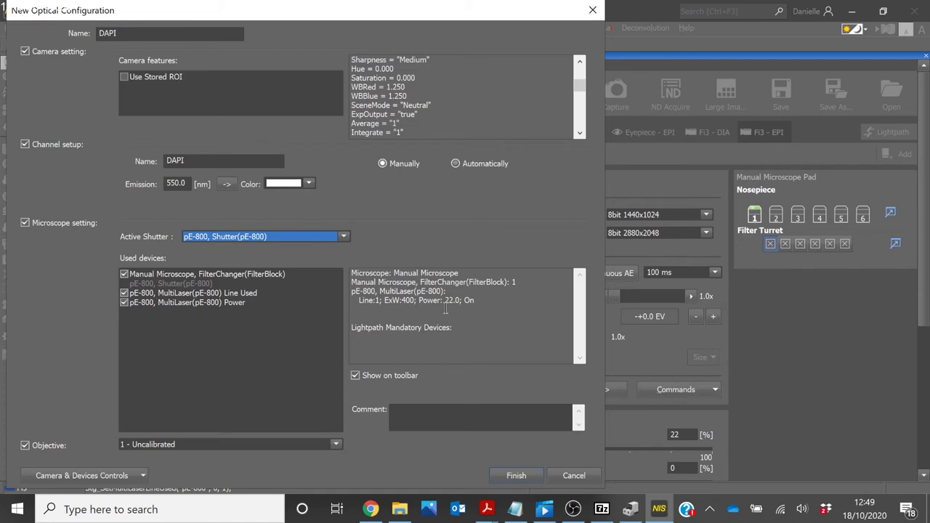
left_click(778, 462)
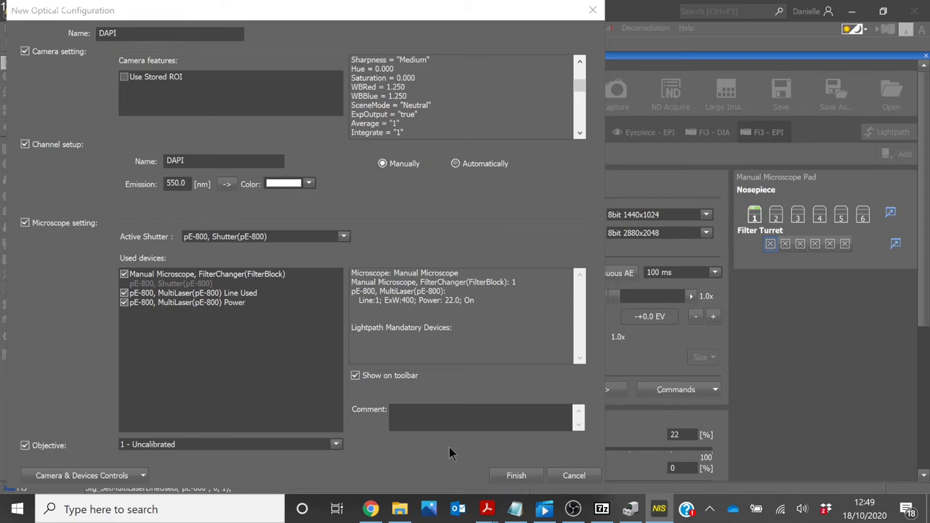
left_click(516, 476)
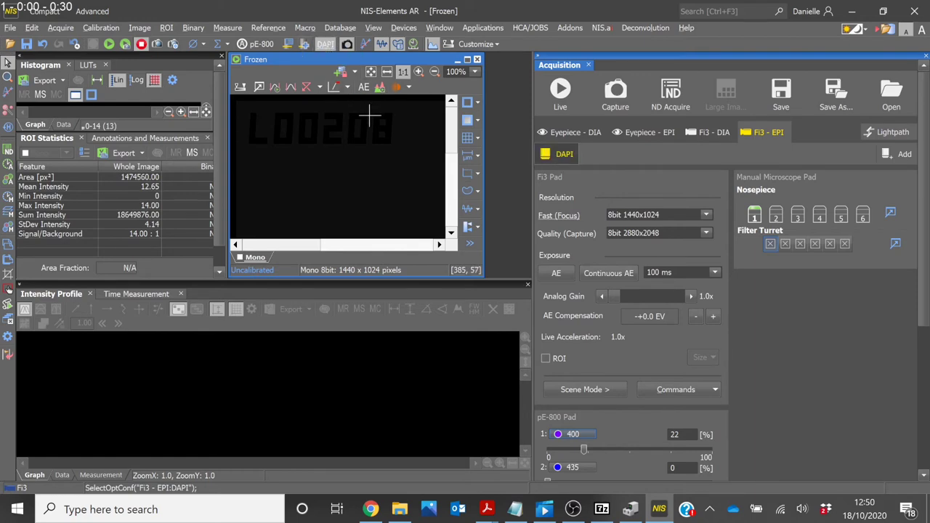
- Start the live camera preview with the DAPI configuration active
left_click(561, 94)
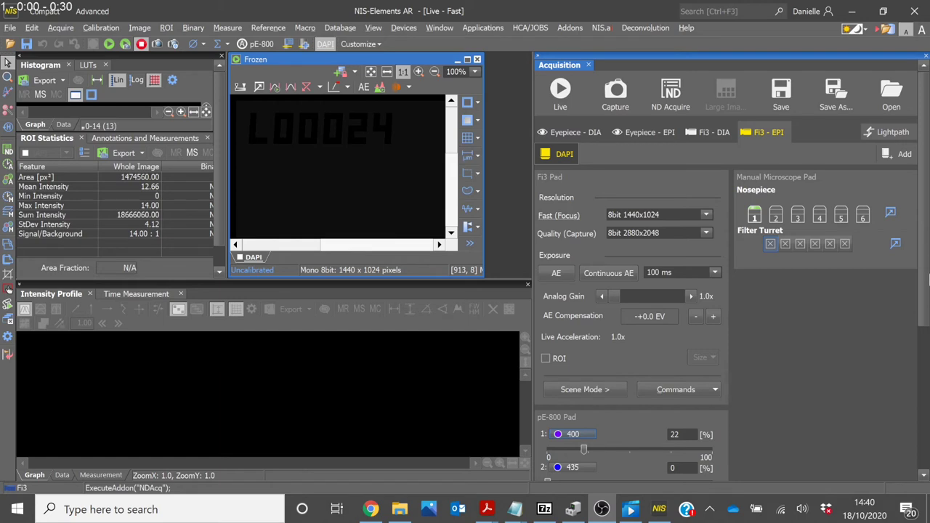
scroll(928, 331, "down", 3)
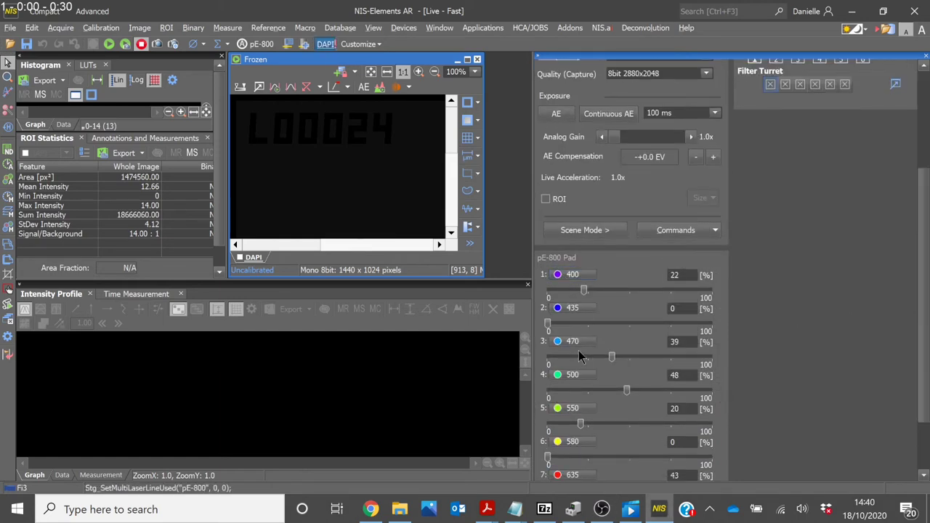
- Set the 470 nm LED to 50% and save it as configuration GFP with pE-800 active shutter
left_click_drag(612, 358, 630, 357)
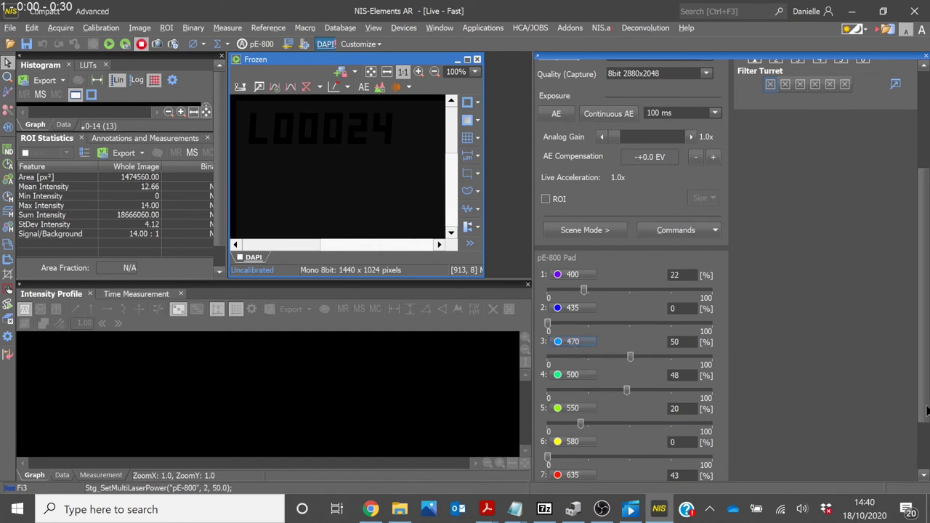
left_click_drag(927, 414, 929, 205)
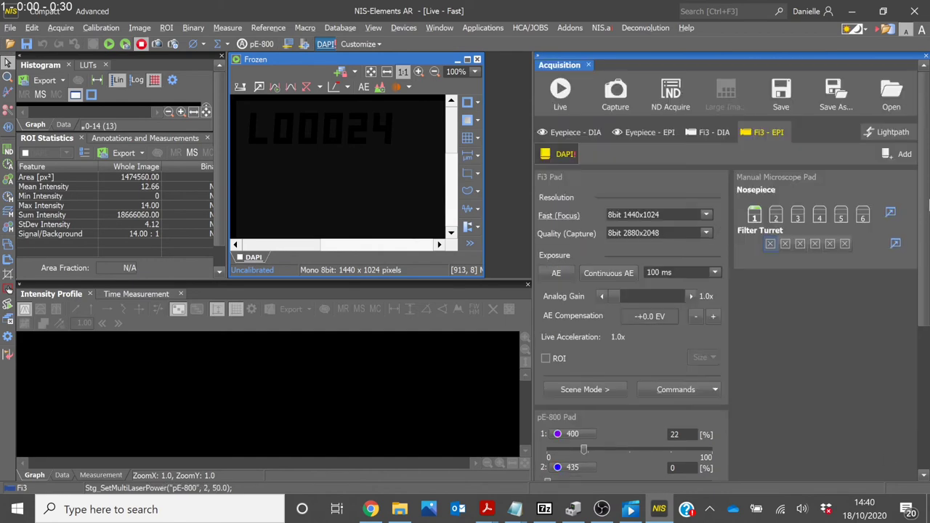
left_click(901, 154)
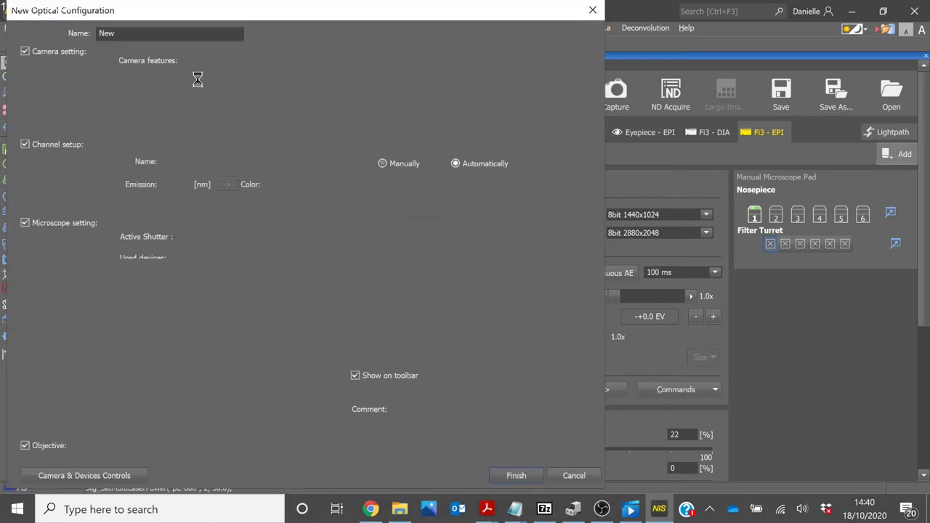
type("GF")
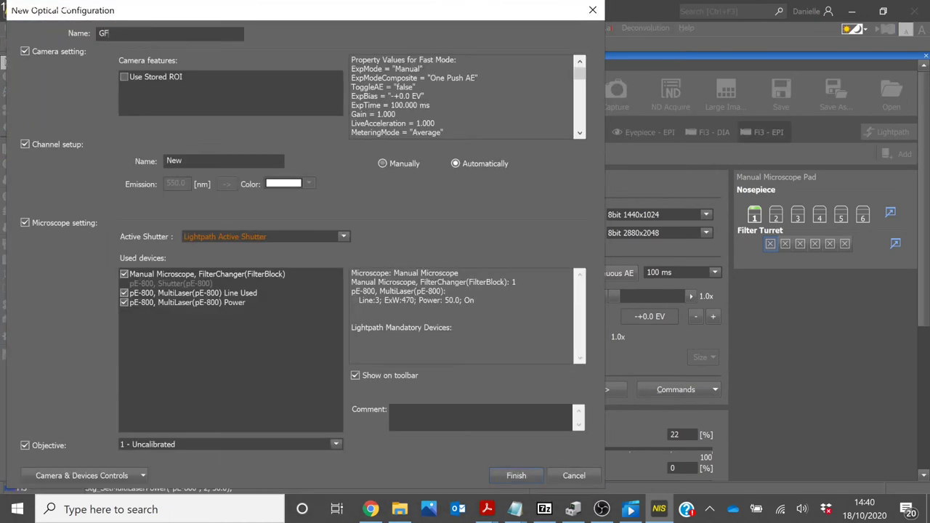
type("P")
left_click(298, 245)
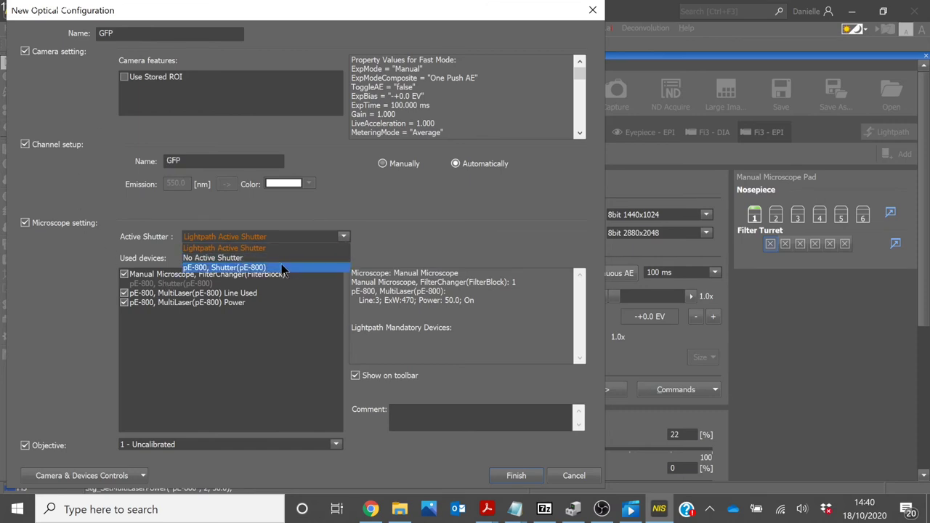
left_click(282, 268)
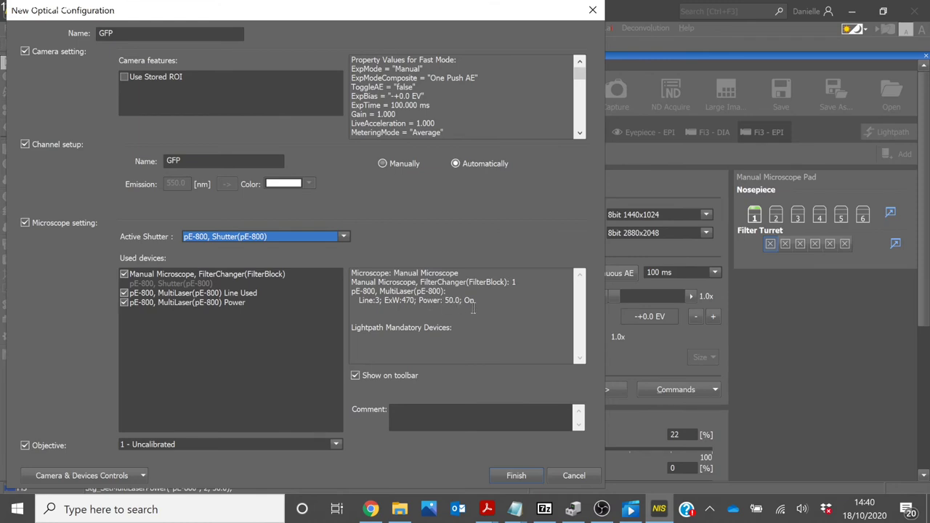
left_click(517, 476)
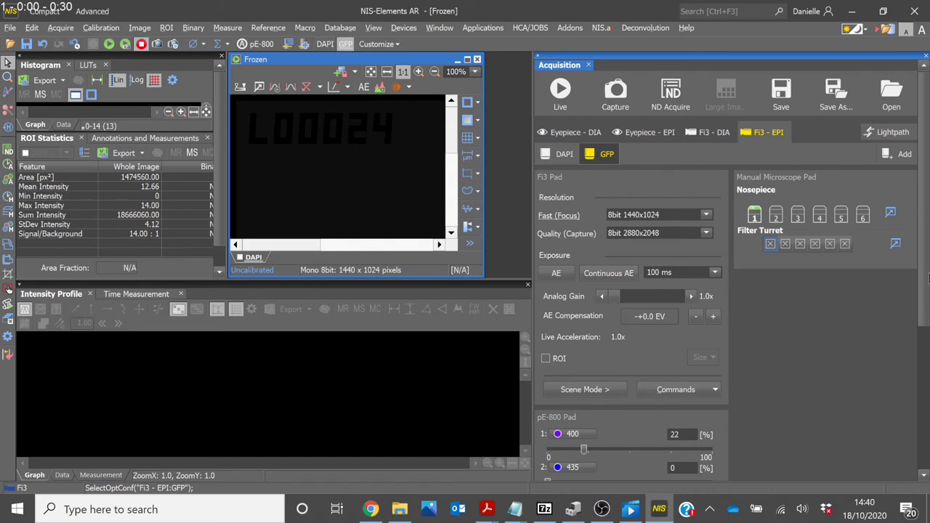
- Enable the 550 and 635 nm LEDs and set 470/550/635 nm to 33/20/54%
left_click_drag(929, 279, 928, 412)
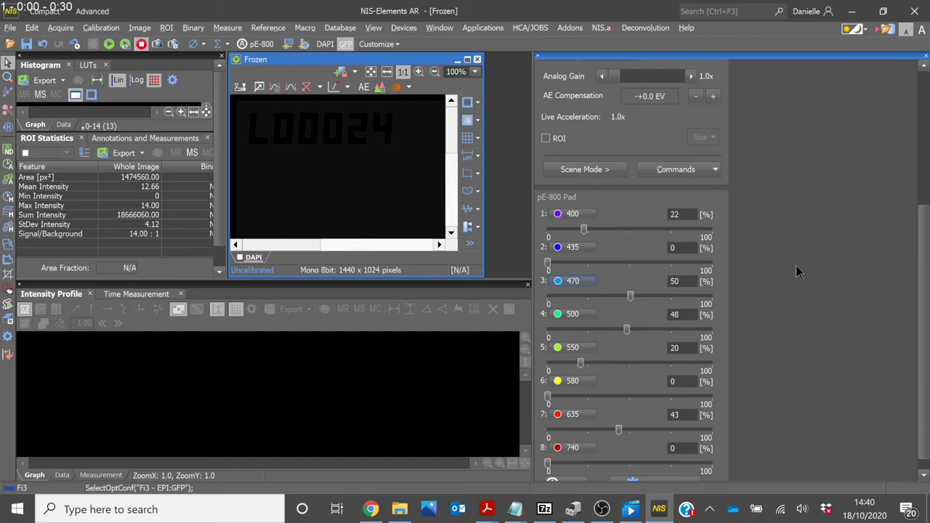
left_click(577, 348)
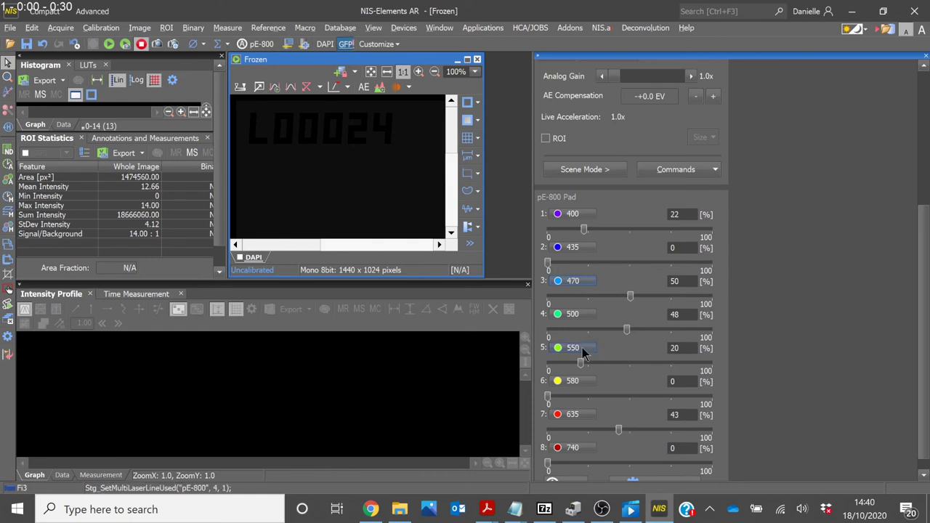
left_click(588, 418)
left_click_drag(619, 429, 636, 430)
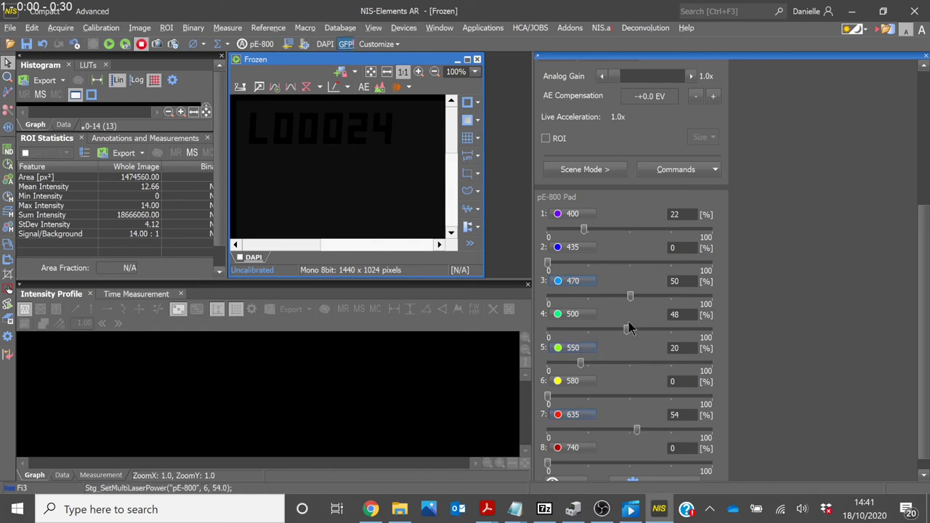
left_click_drag(627, 330, 594, 331)
left_click_drag(630, 297, 601, 298)
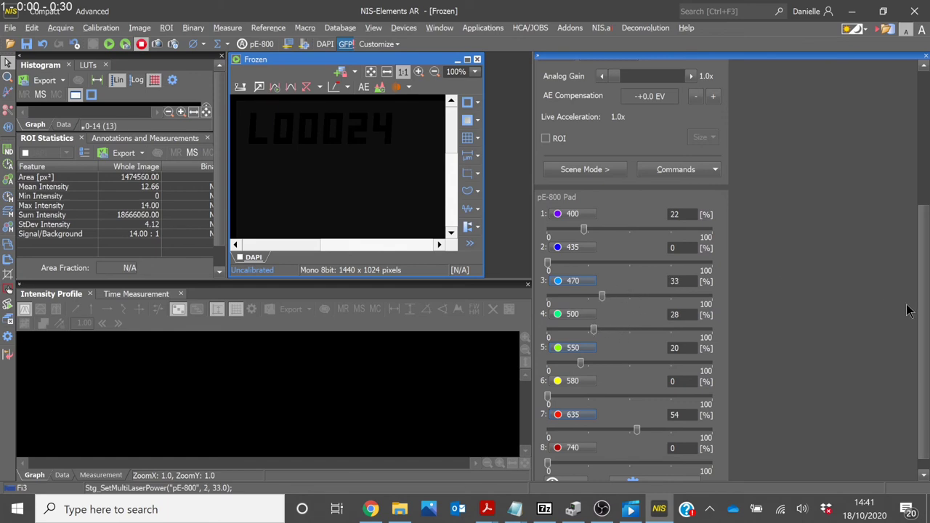
scroll(925, 210, "up", 5)
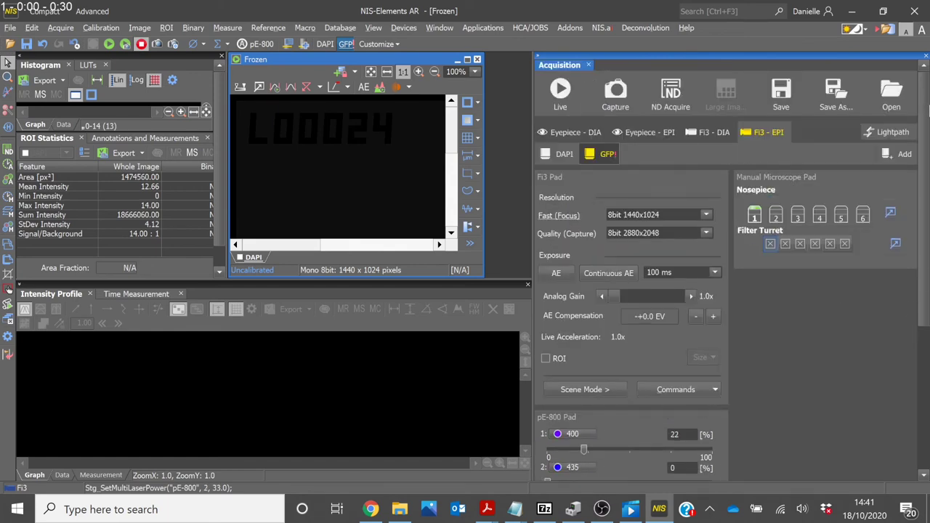
- Save these settings as configuration '470 550 635' with its channel named 470
left_click(901, 155)
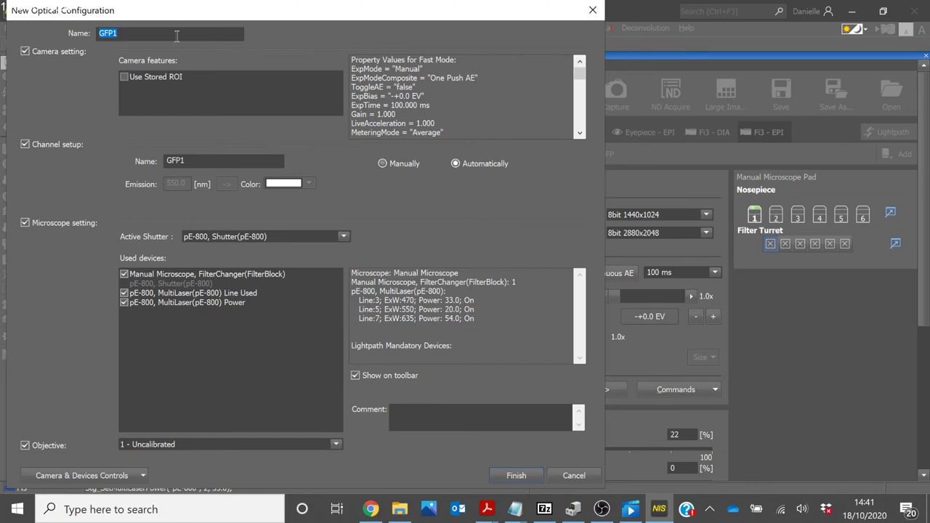
type("470 550 635")
double_click(236, 161)
type("470")
left_click(525, 478)
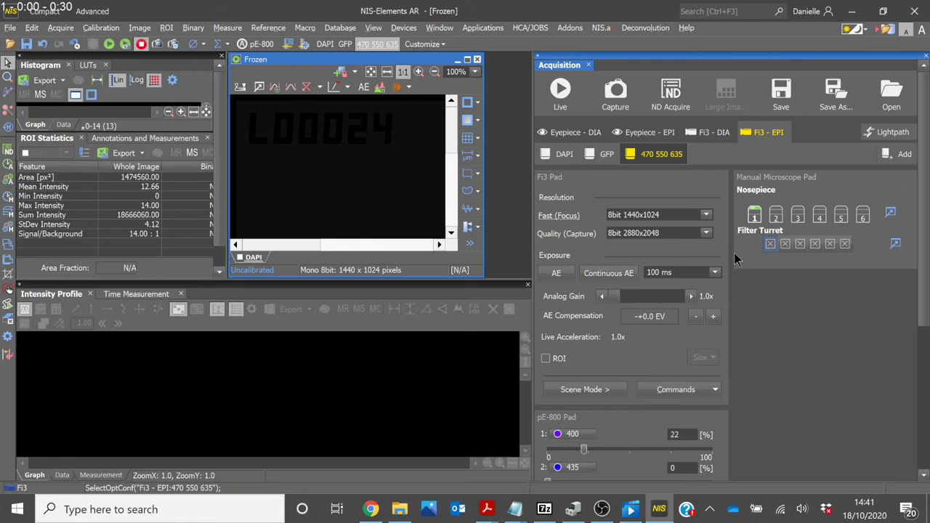
- Open the ND Acquisition Wizard at its Timelapse page
left_click(672, 90)
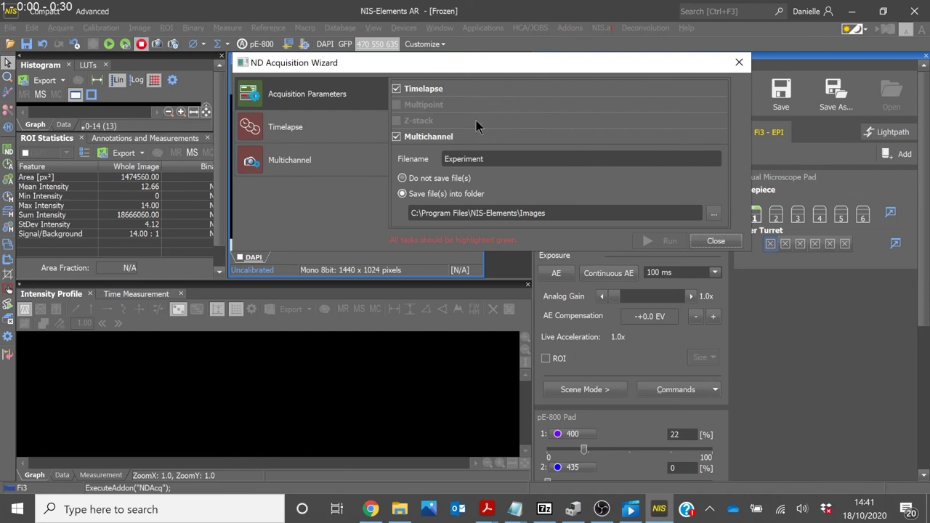
left_click(302, 138)
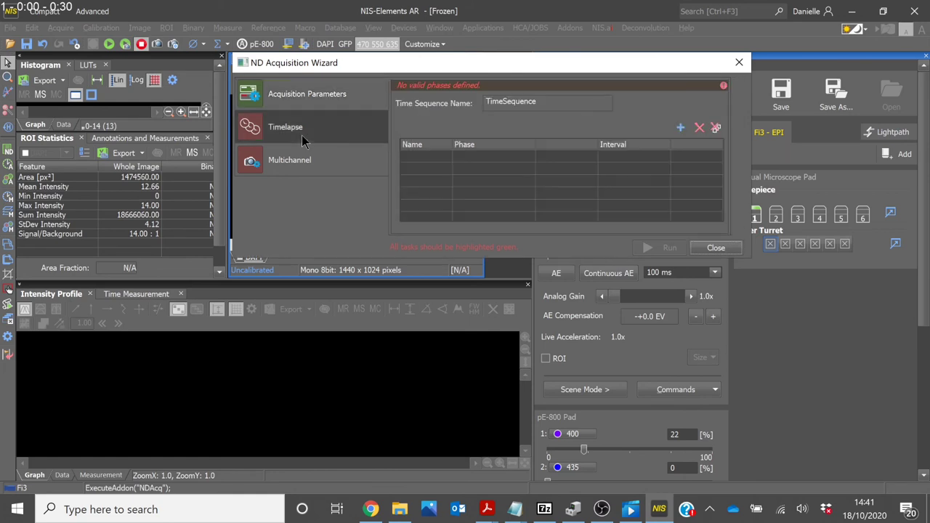
- Add a timelapse phase set to run every interval
left_click(680, 127)
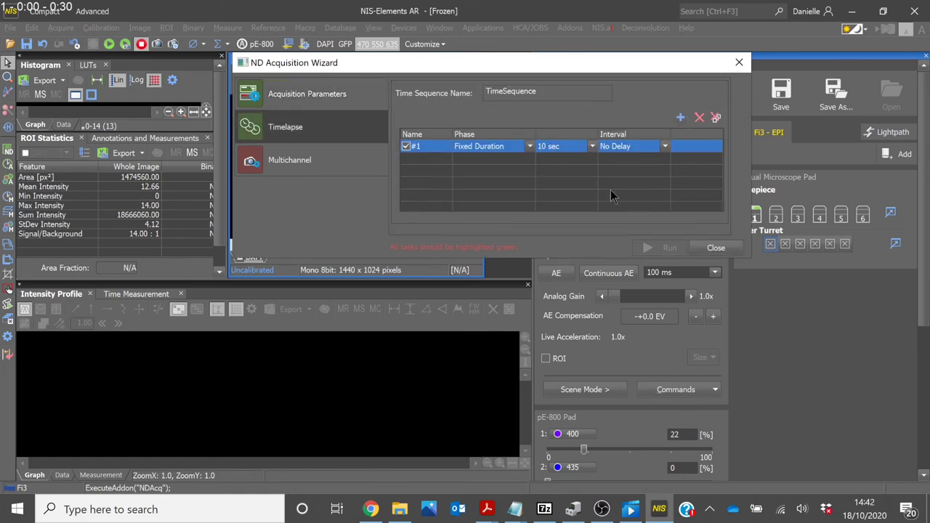
left_click(655, 147)
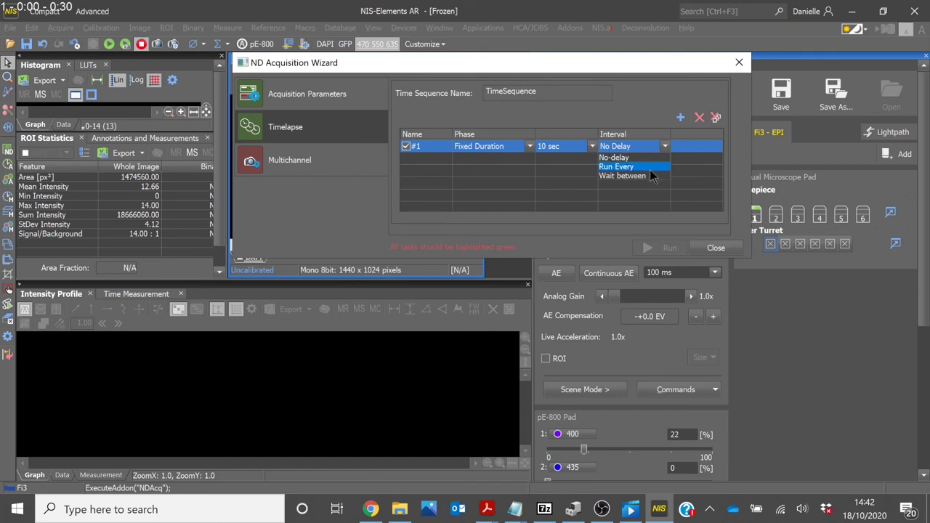
left_click(625, 167)
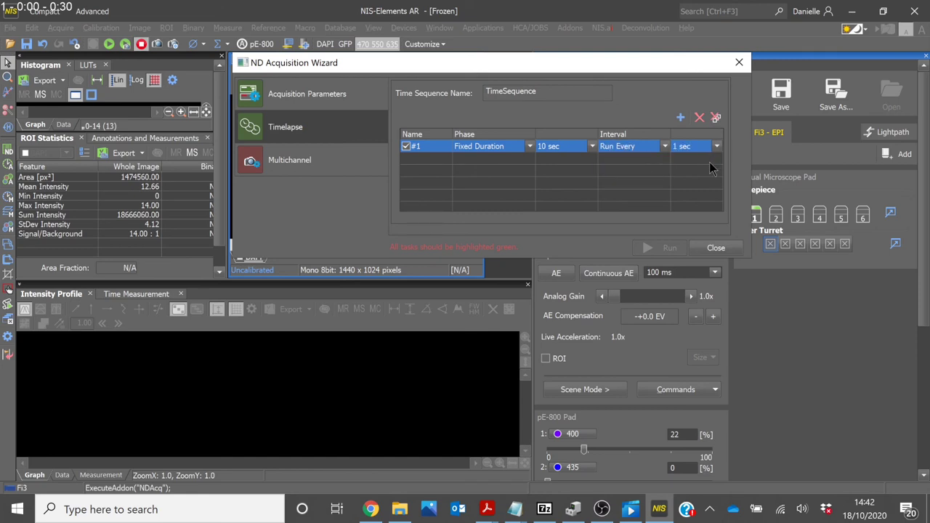
- Add DAPI and GFP channels on the Multichannel page
left_click(311, 164)
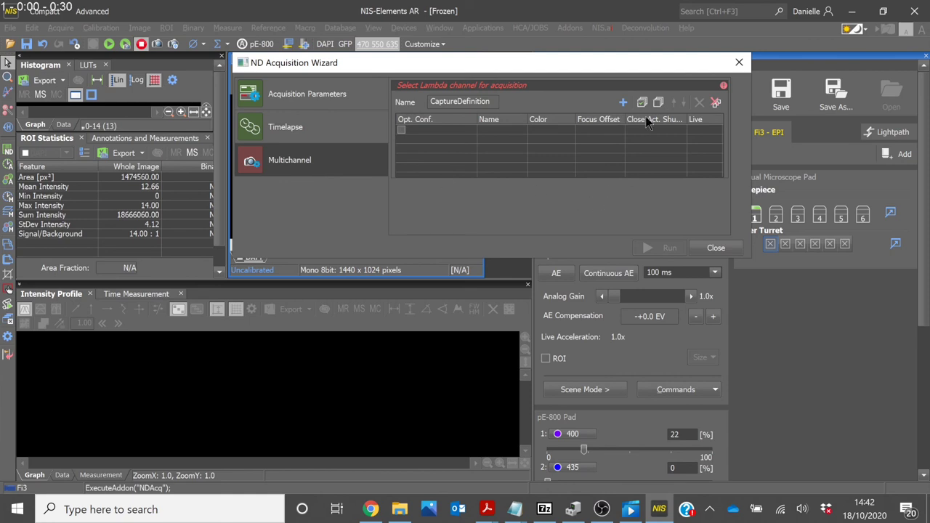
left_click(618, 102)
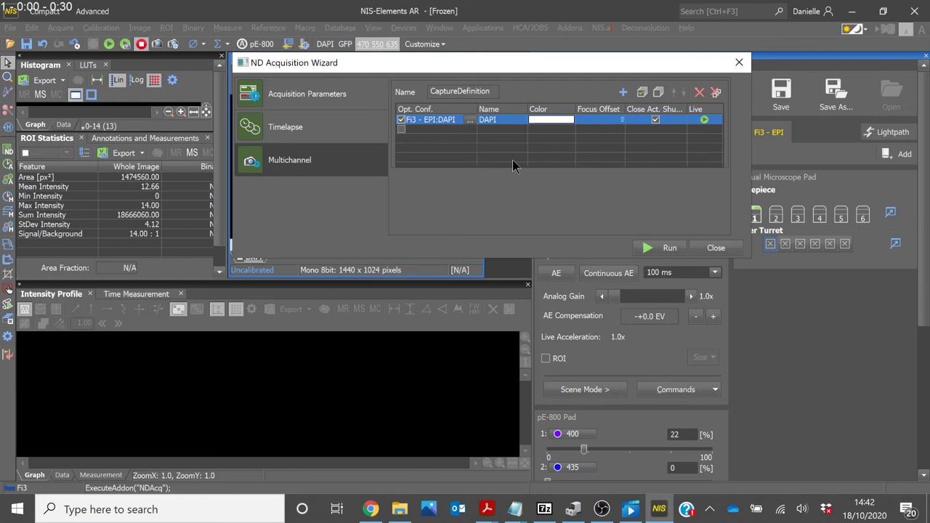
left_click(624, 90)
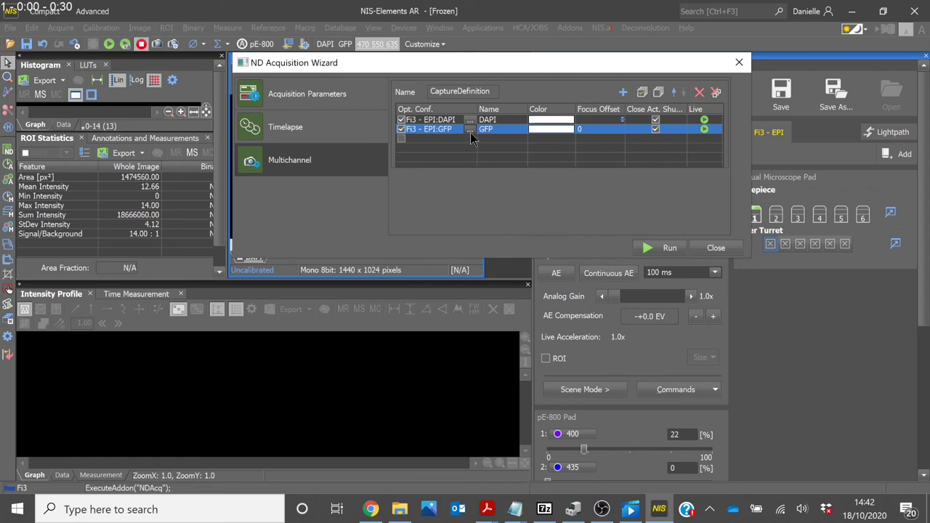
left_click(470, 130)
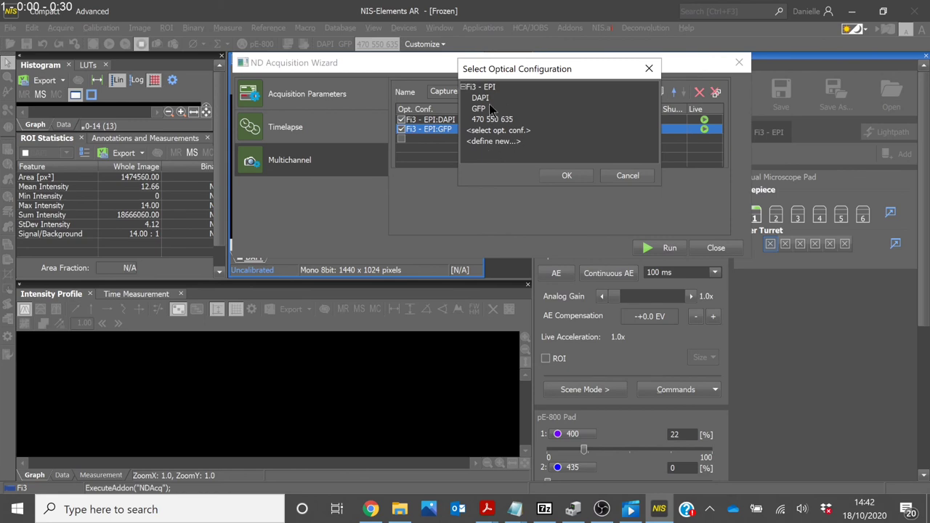
left_click(483, 110)
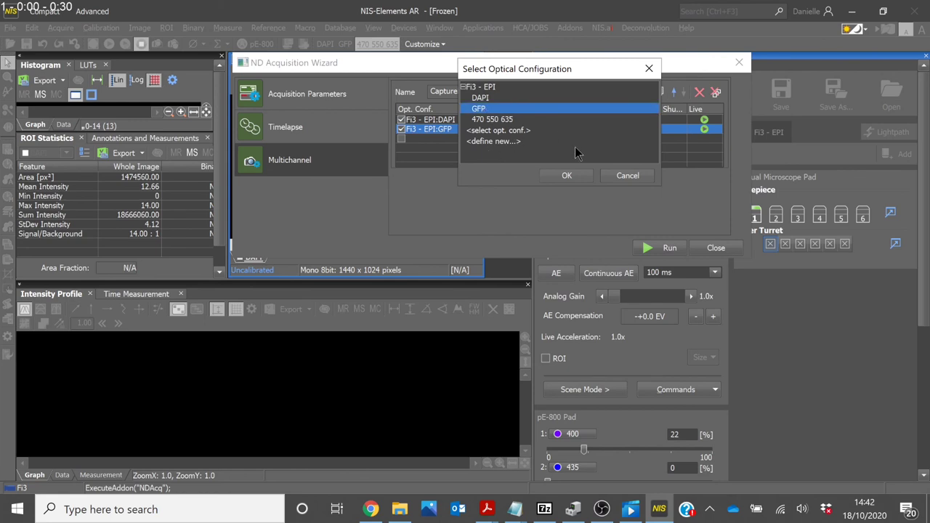
left_click(567, 176)
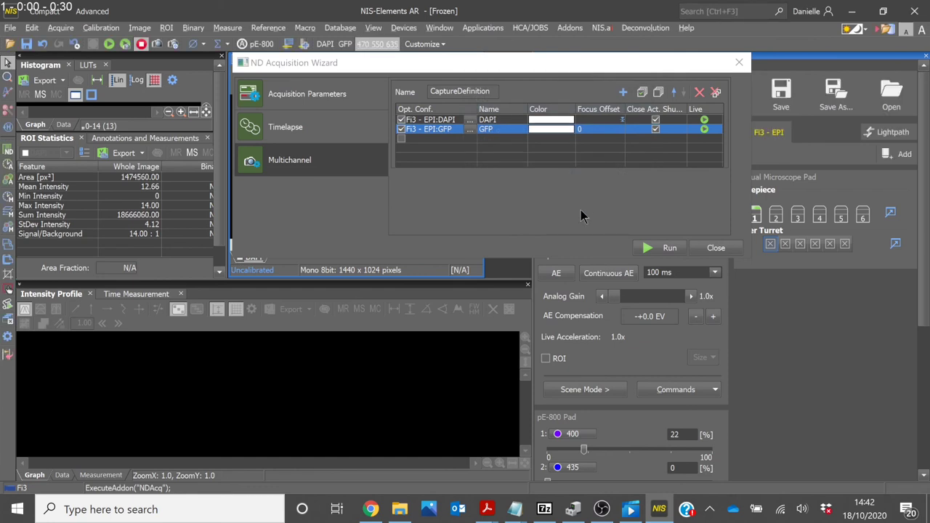
- Run the DAPI/GFP timelapse acquisition, then close Experiment_0002.nd2
left_click(650, 248)
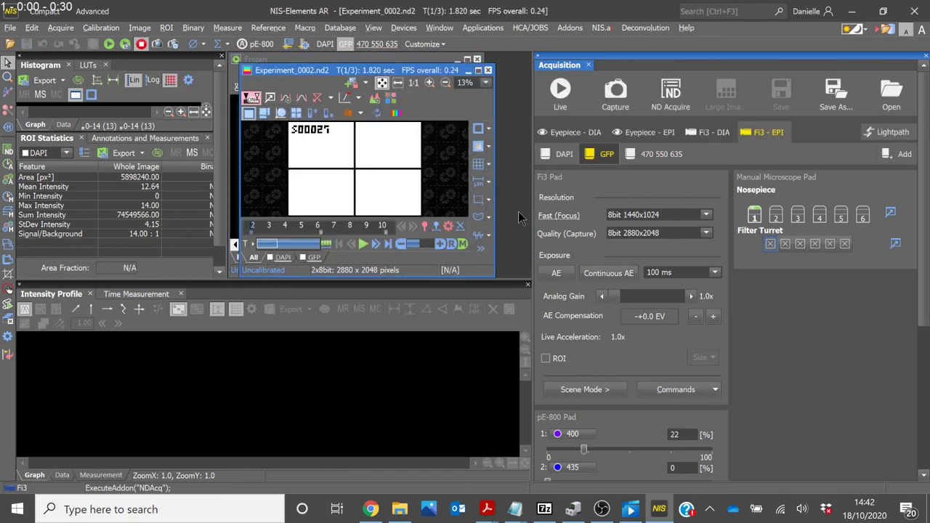
left_click(488, 71)
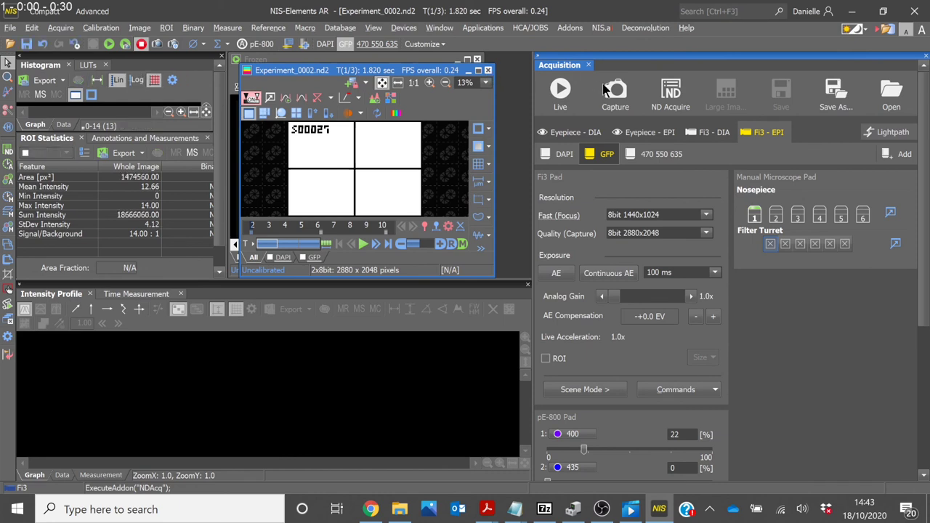
- Quit NIS-Elements AR and relaunch it from the desktop shortcut
left_click(918, 10)
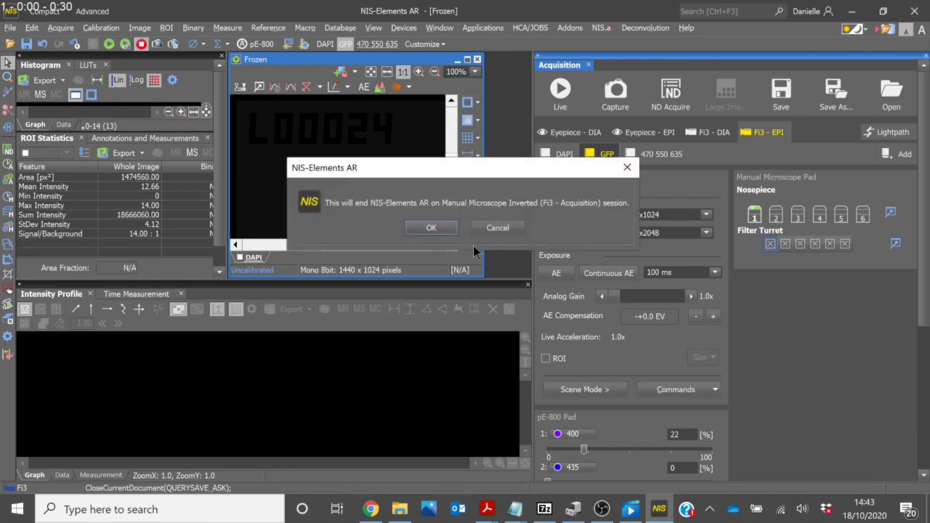
left_click(431, 227)
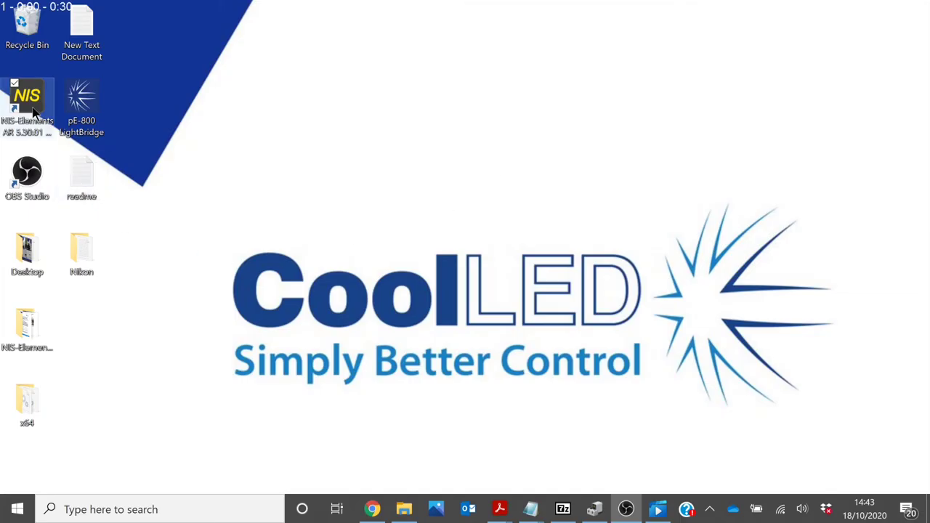
left_click(29, 105)
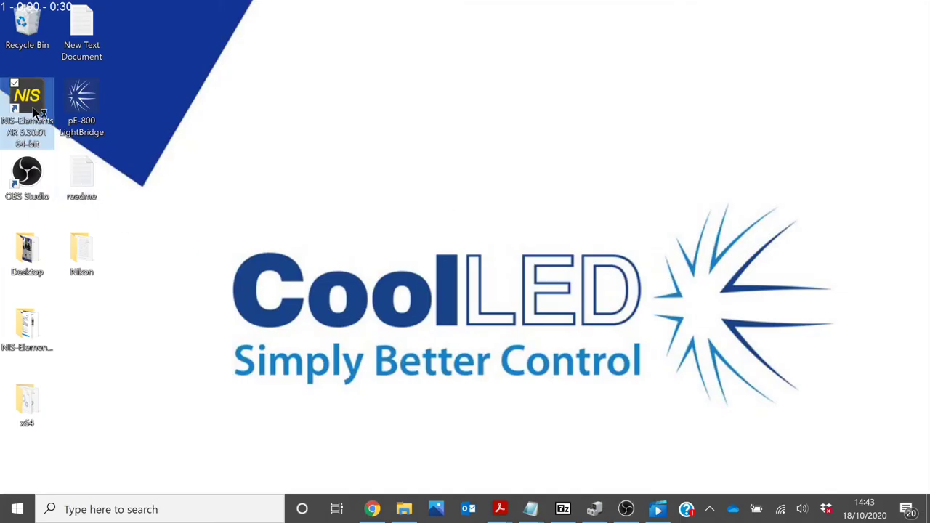
double_click(32, 109)
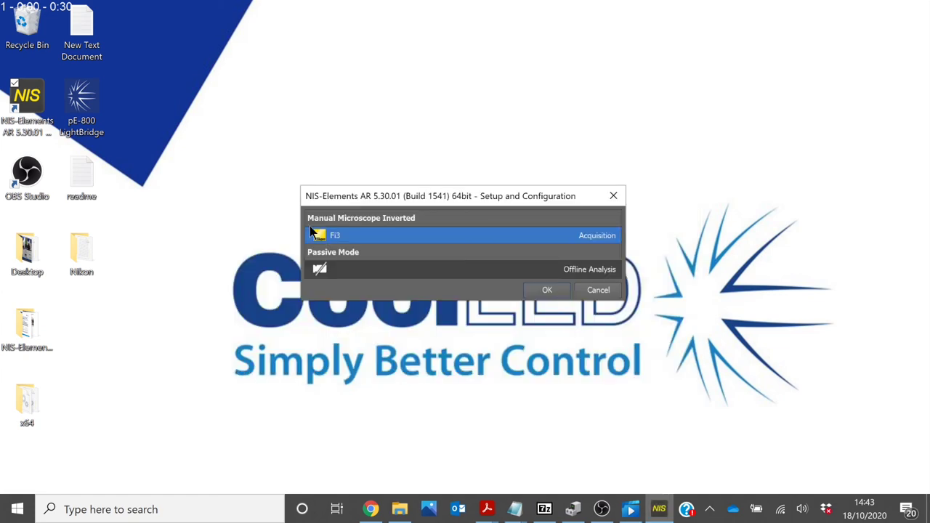
- Start in the Fi3 Acquisition setup, then quit NIS-Elements AR again
left_click(554, 290)
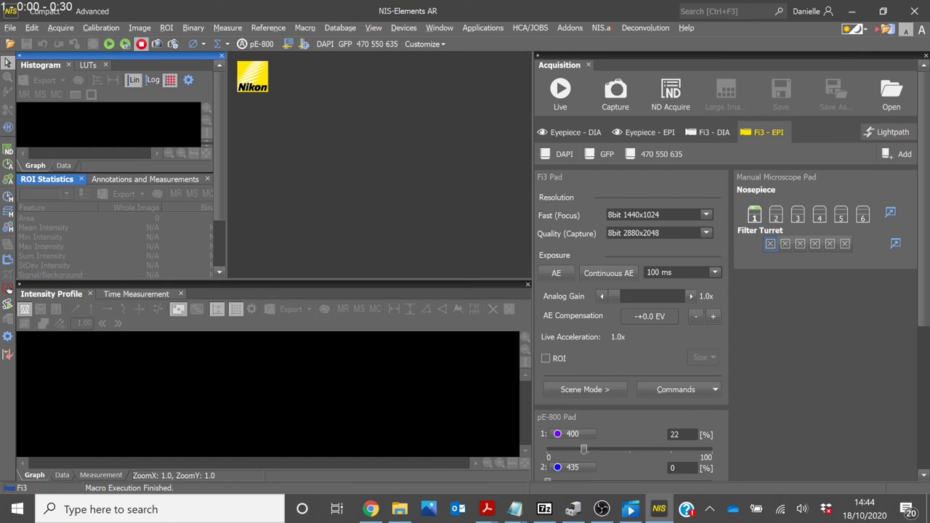
left_click(915, 11)
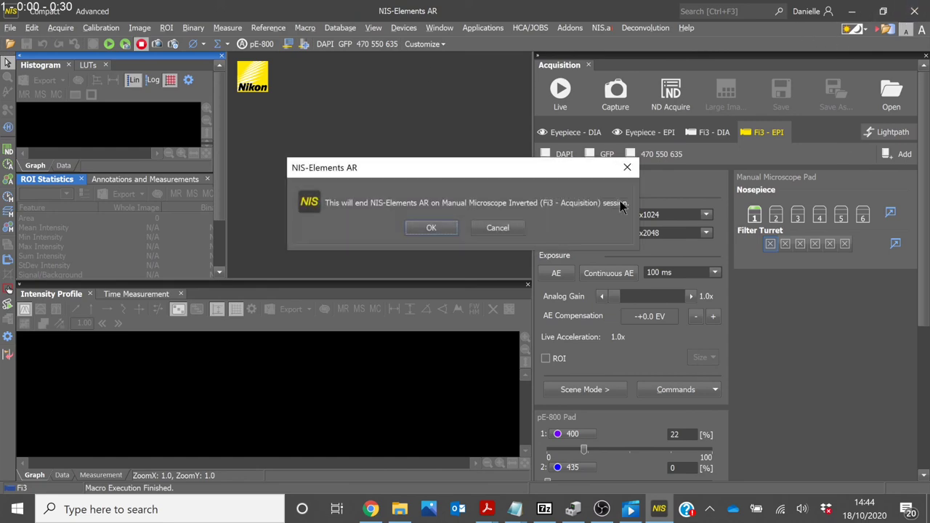
left_click(428, 228)
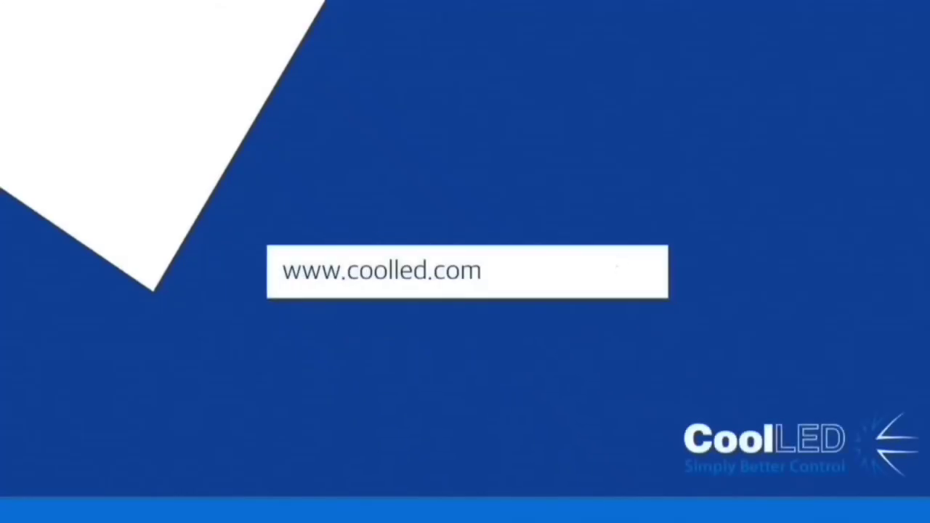